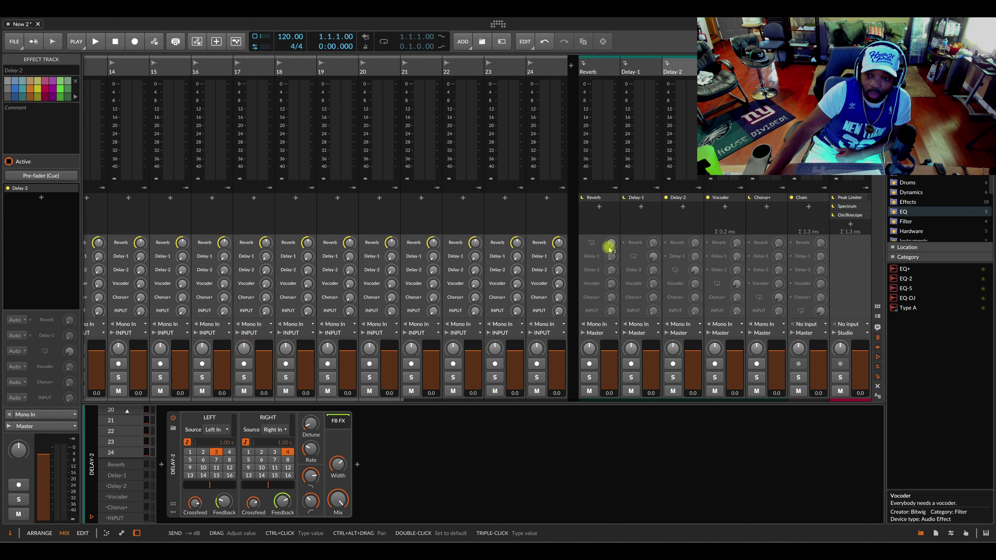
Step: Enable the Reverb effect track's own Reverb send and check its send options
right_click(591, 244)
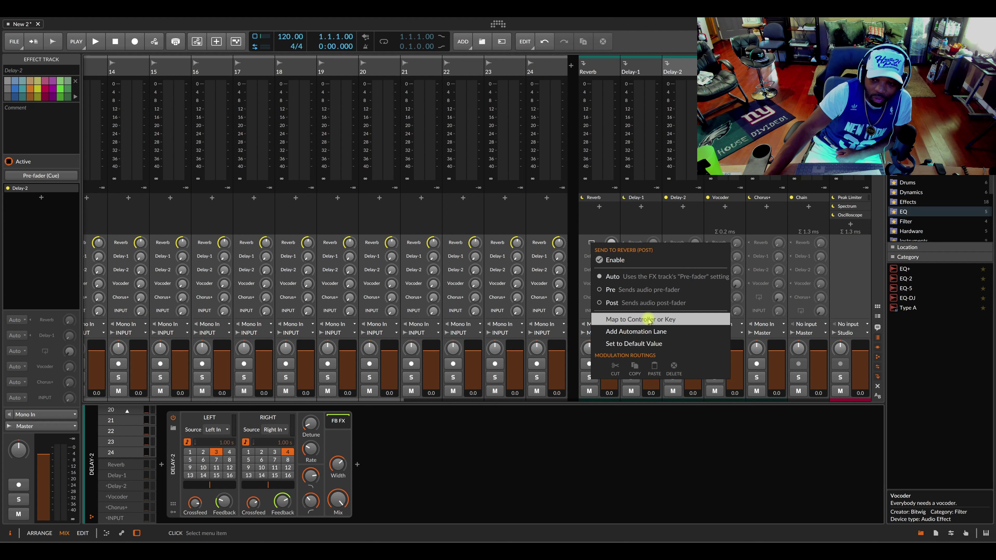
click(598, 221)
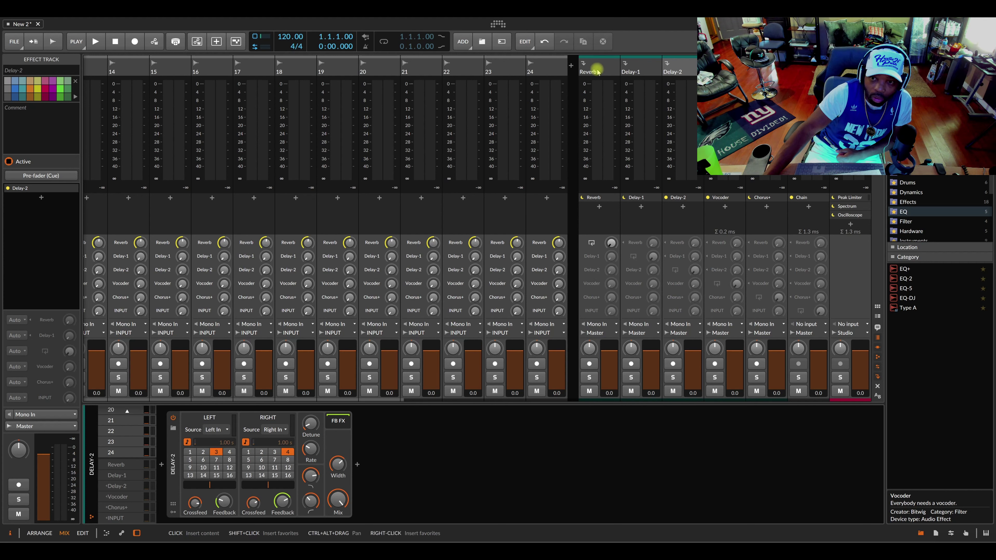
Step: Select audio track 24 and audio track 21 to examine their send and routing settings
click(534, 73)
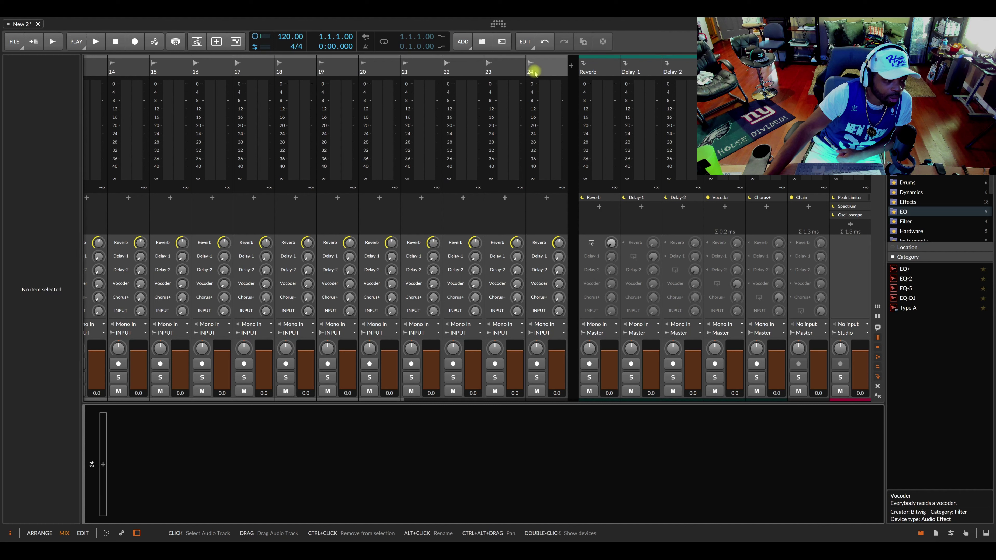
click(535, 73)
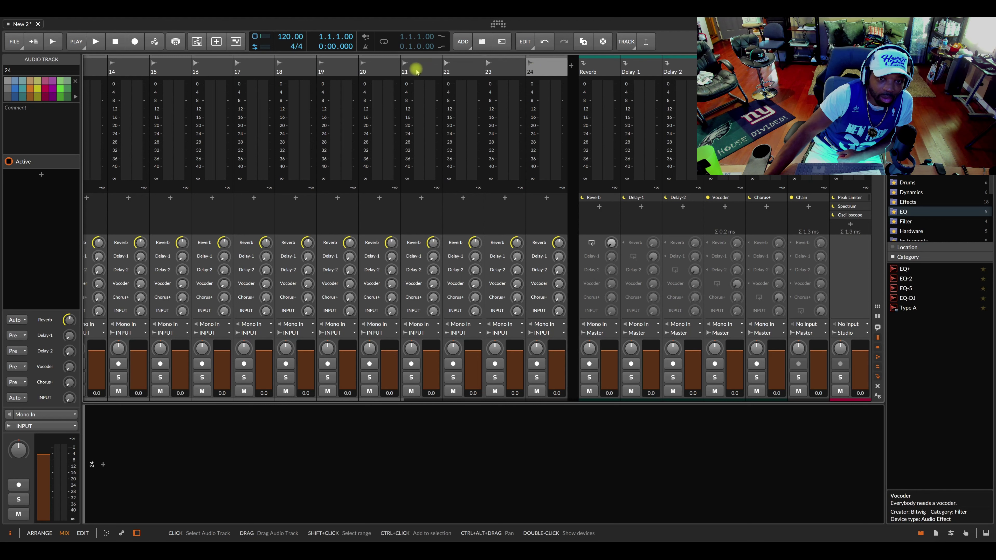
click(407, 73)
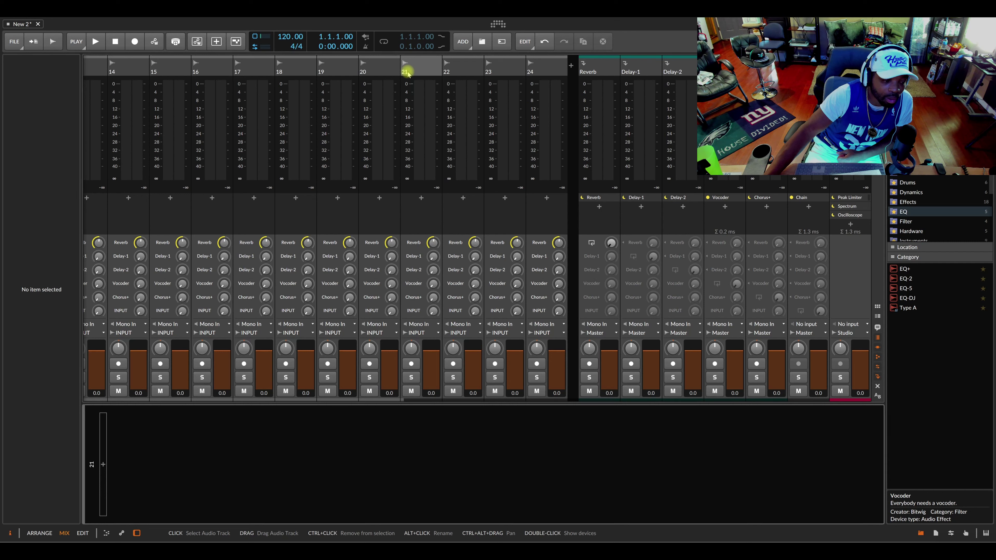
click(408, 73)
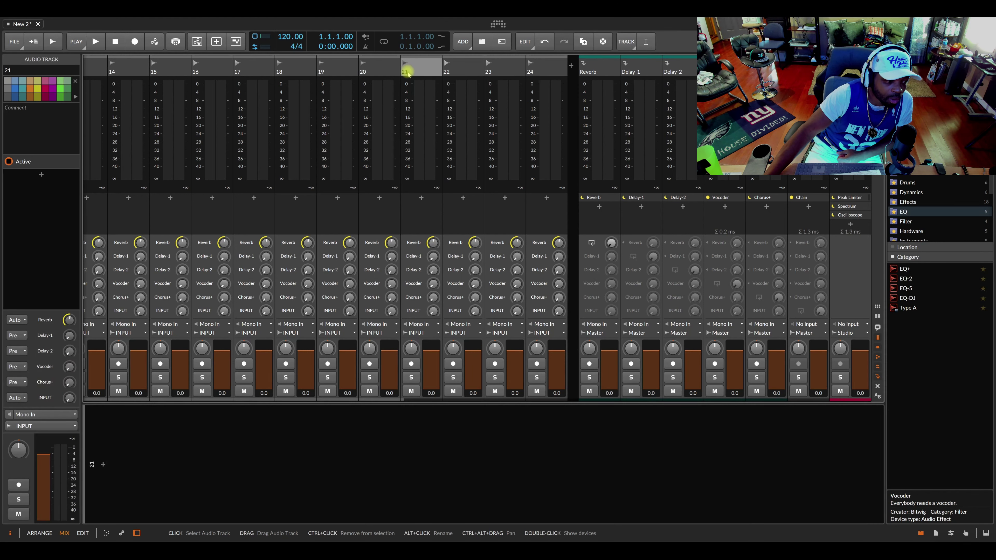
click(407, 72)
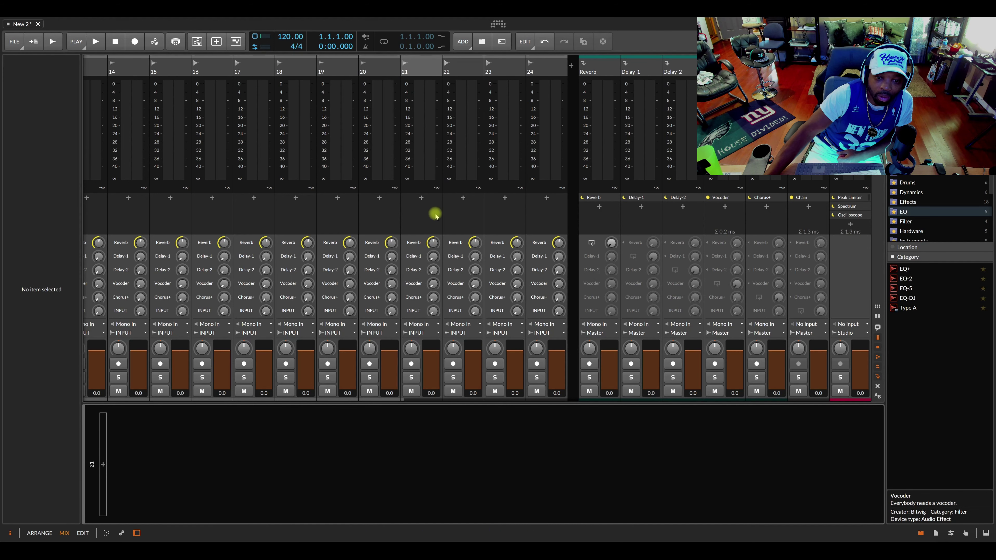
Step: Switch the Reverb and Delay-1 sends on track 21 off and back on
click(416, 242)
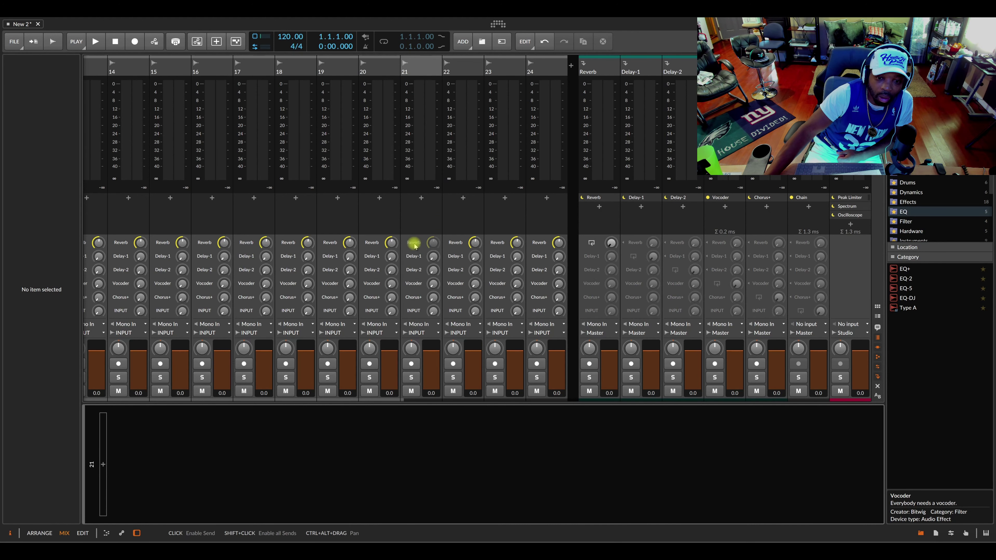
click(416, 243)
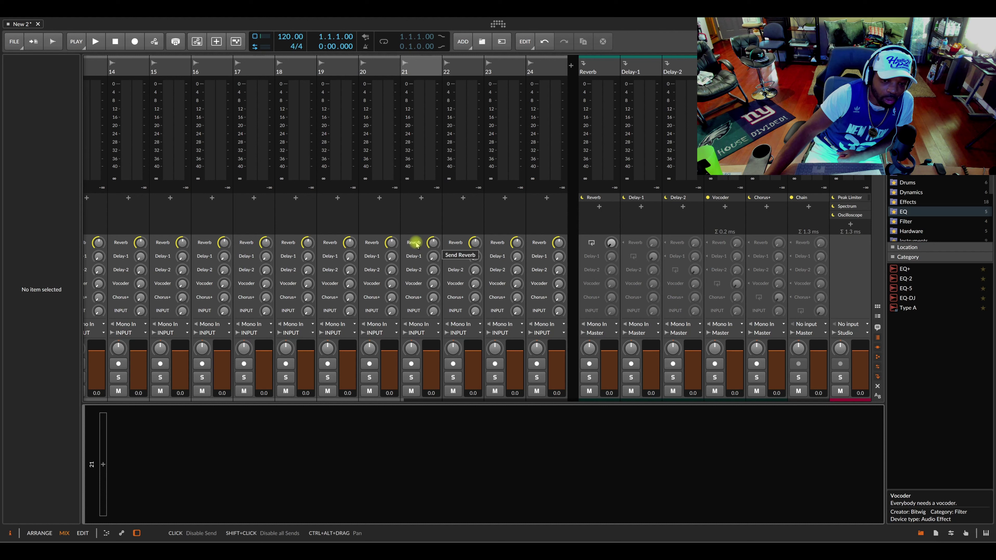
click(416, 257)
click(415, 257)
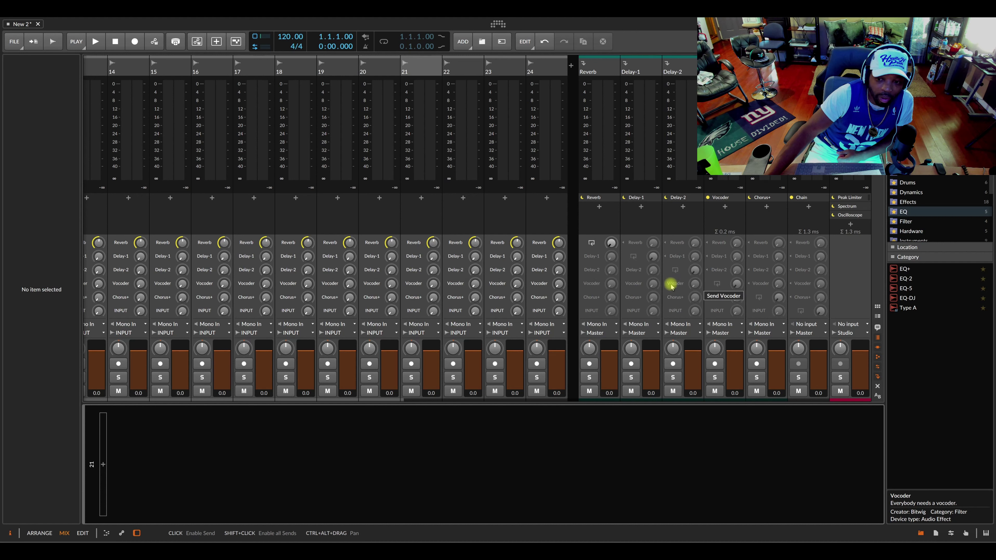
Step: Disable the Vocoder send on track 21
click(413, 283)
click(414, 283)
click(414, 284)
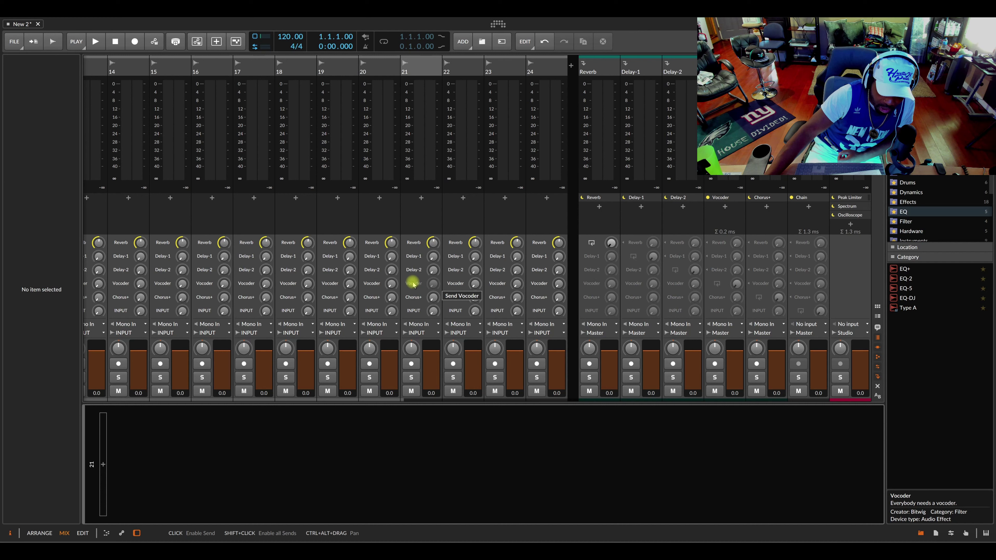
mouse_move(391, 243)
click(390, 257)
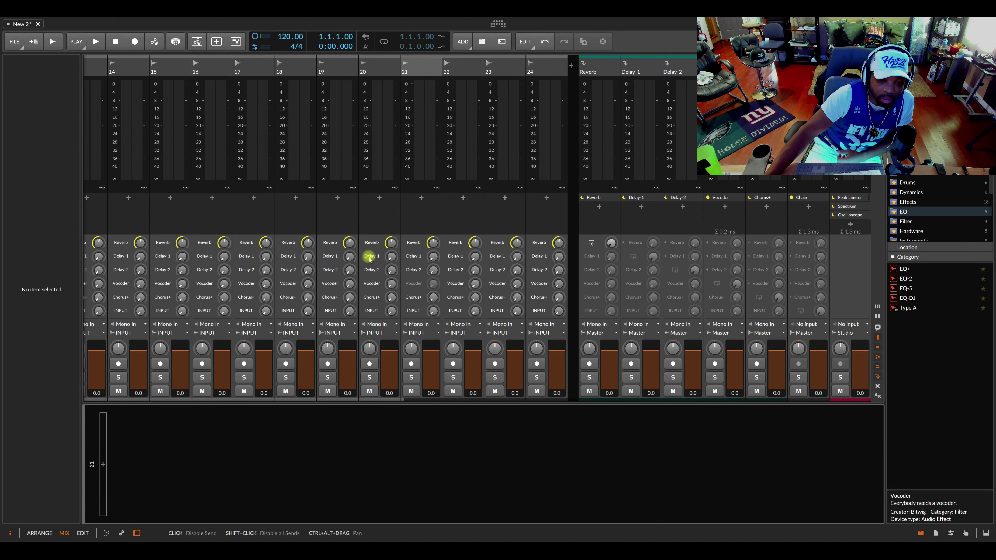
Step: On audio track 2, review the Reverb send modes keeping Auto, and look through the available input sources
click(393, 400)
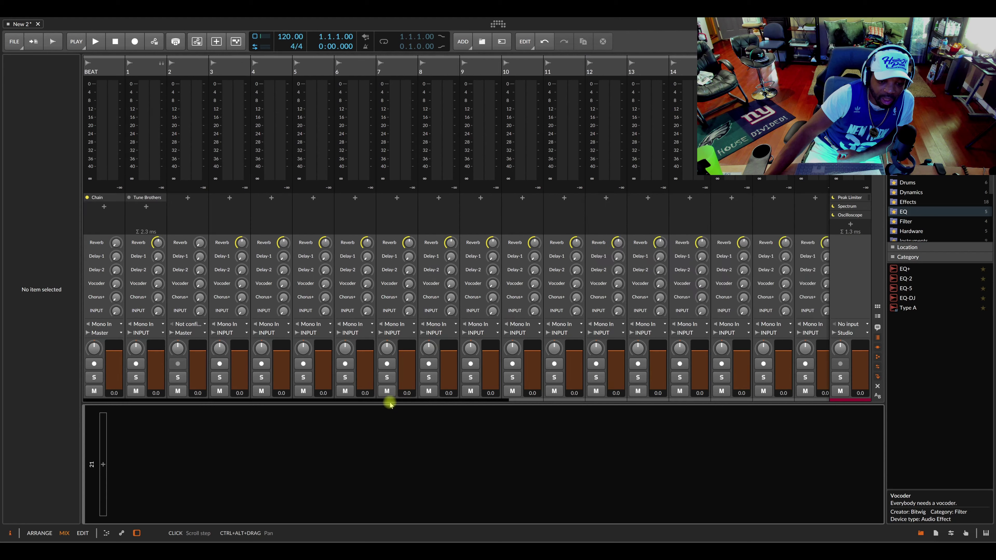
click(196, 67)
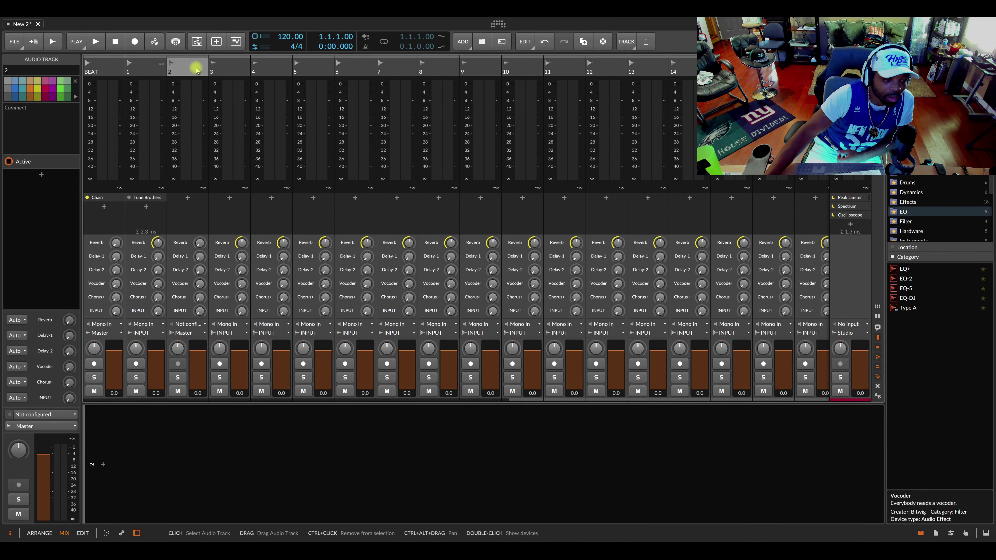
mouse_move(69, 320)
mouse_down()
mouse_move(69, 300)
mouse_move(69, 316)
mouse_up()
click(49, 320)
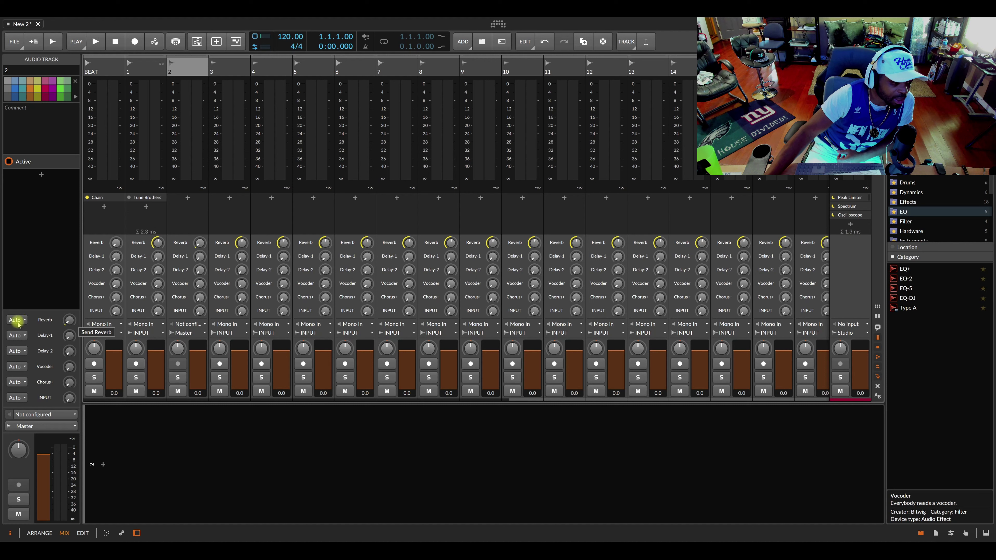
click(20, 334)
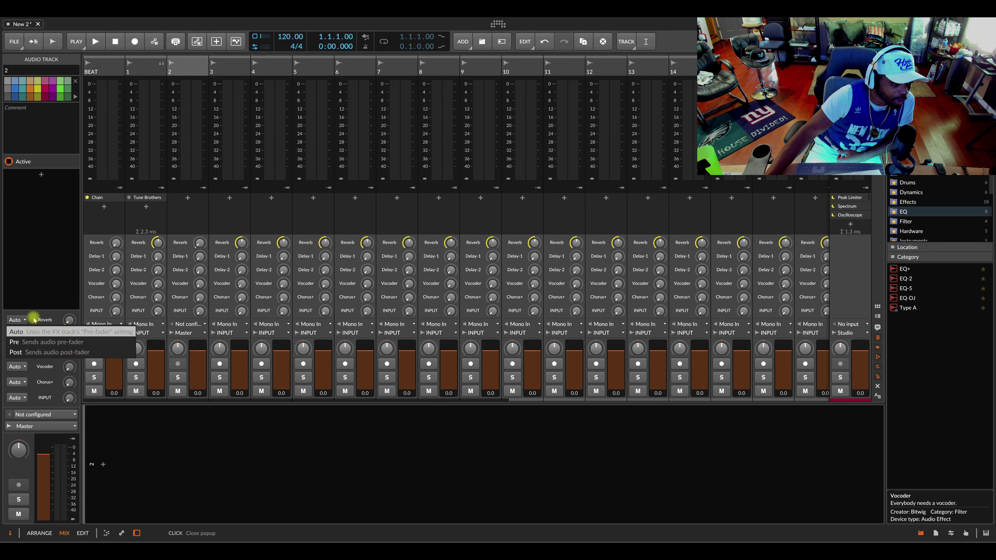
click(17, 330)
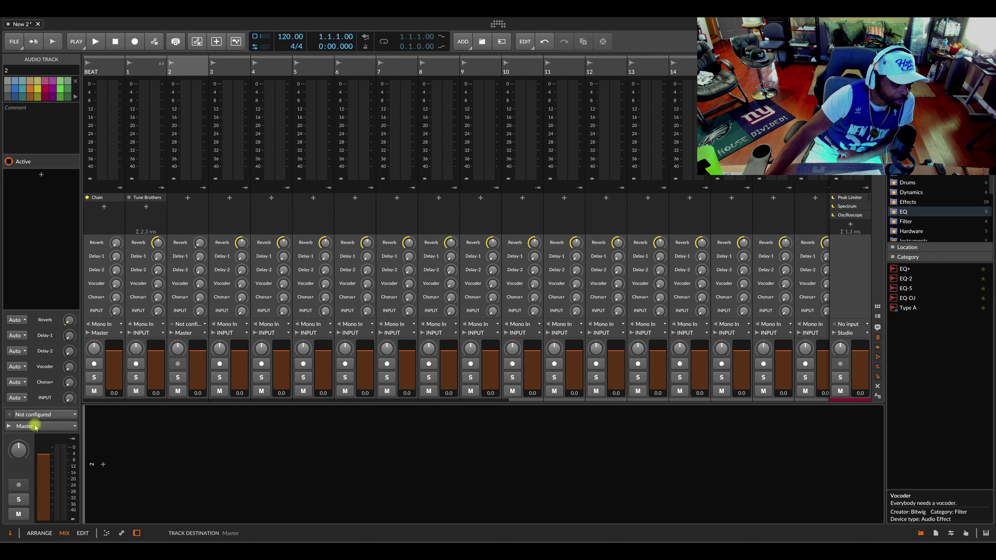
click(35, 415)
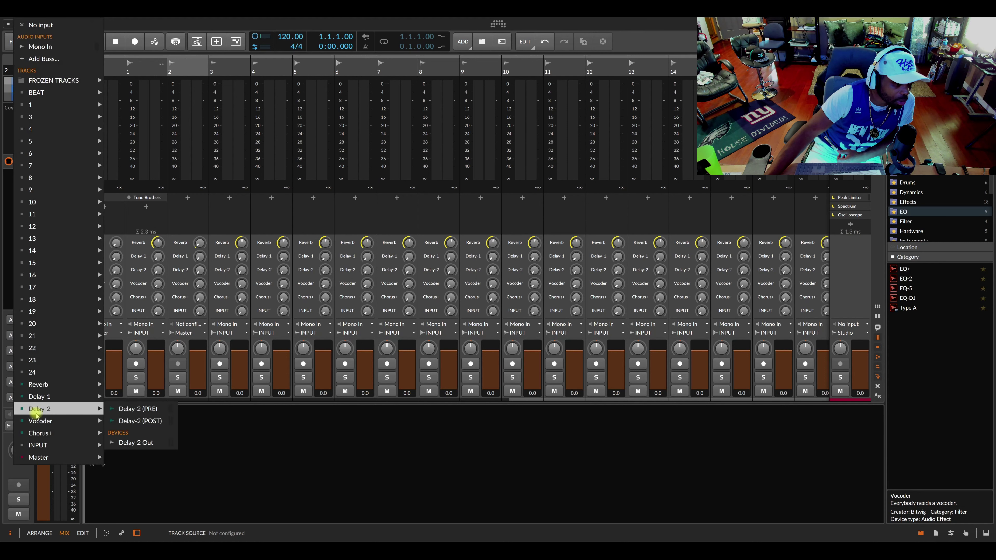
click(6, 234)
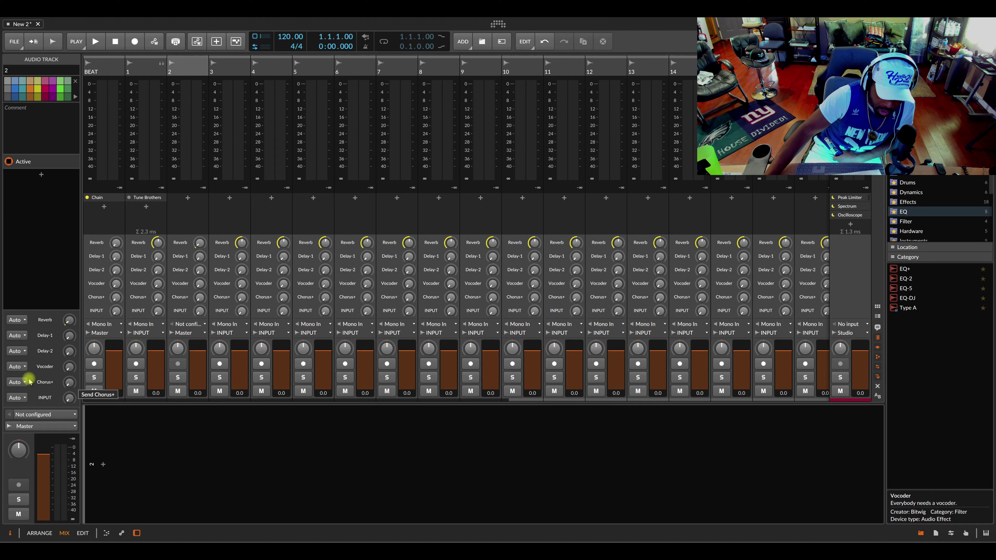
Step: With tracks 5 to 8 selected, switch track 5's Delay-1 send and all its sends off and back on
click(317, 68)
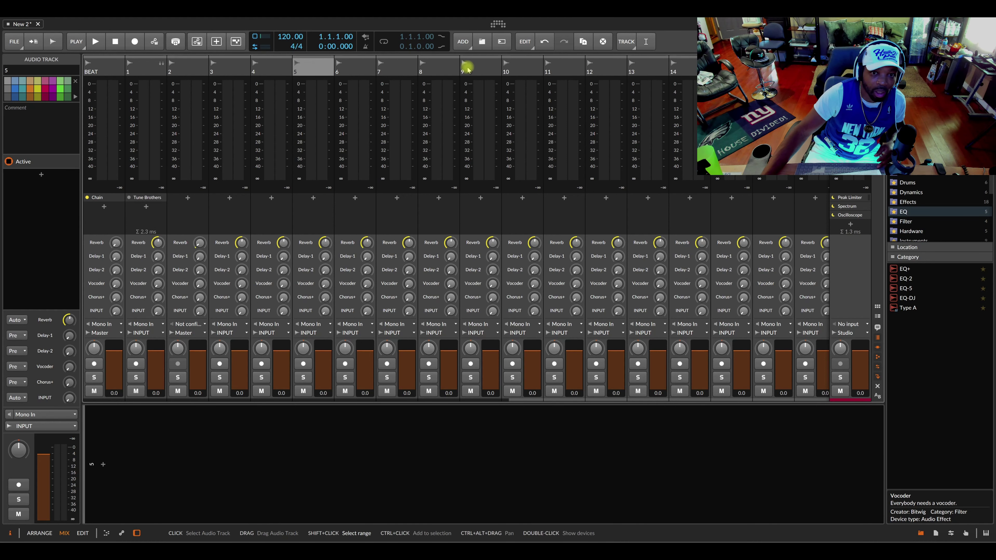
shift+click(440, 65)
click(308, 257)
click(308, 257)
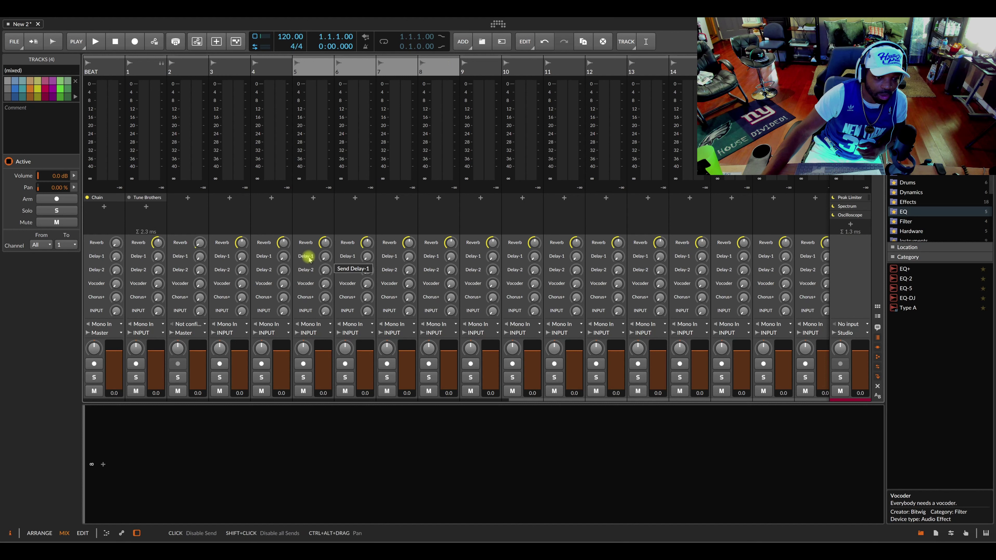
shift+click(308, 257)
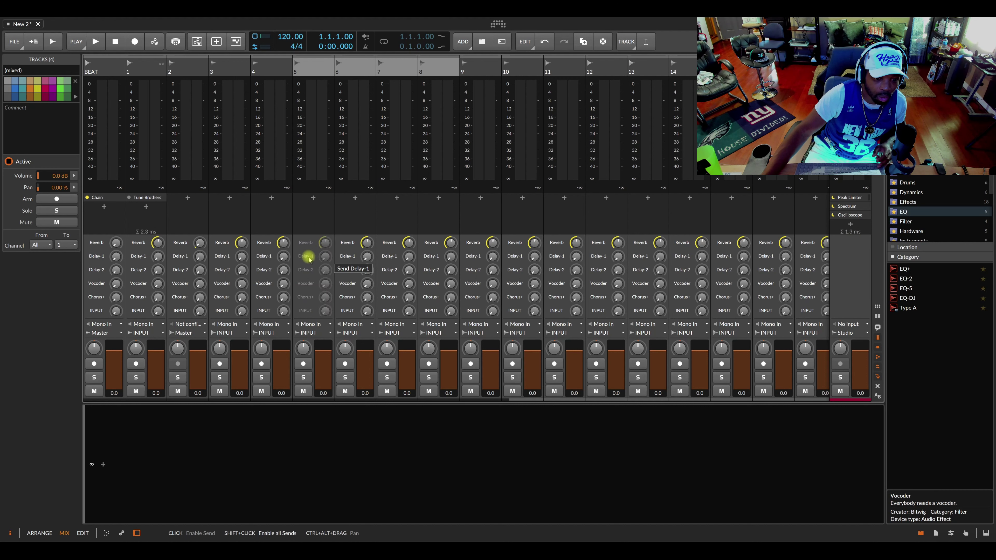
shift+click(309, 258)
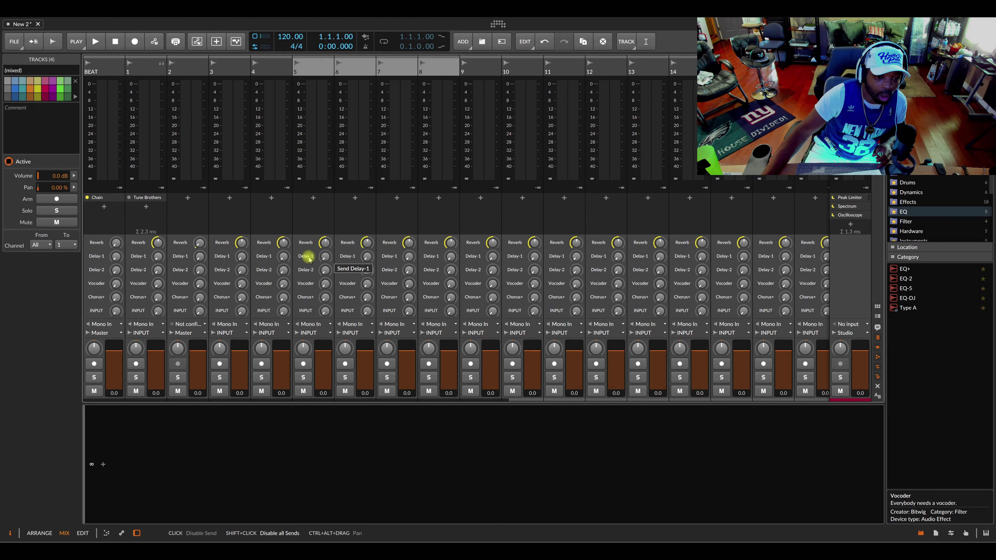
Step: With only track 5 selected, disable and re-enable all of its sends at once
click(313, 68)
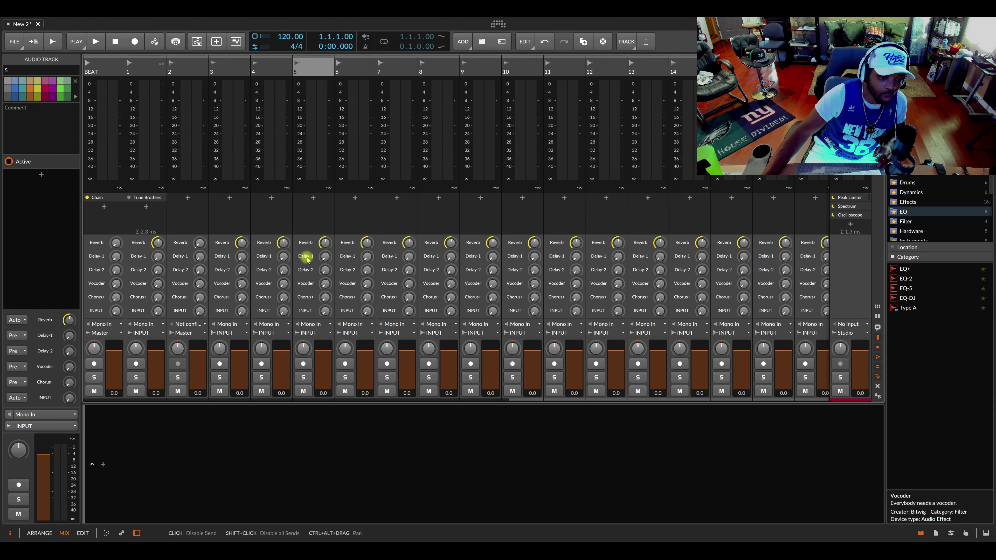
shift+click(307, 243)
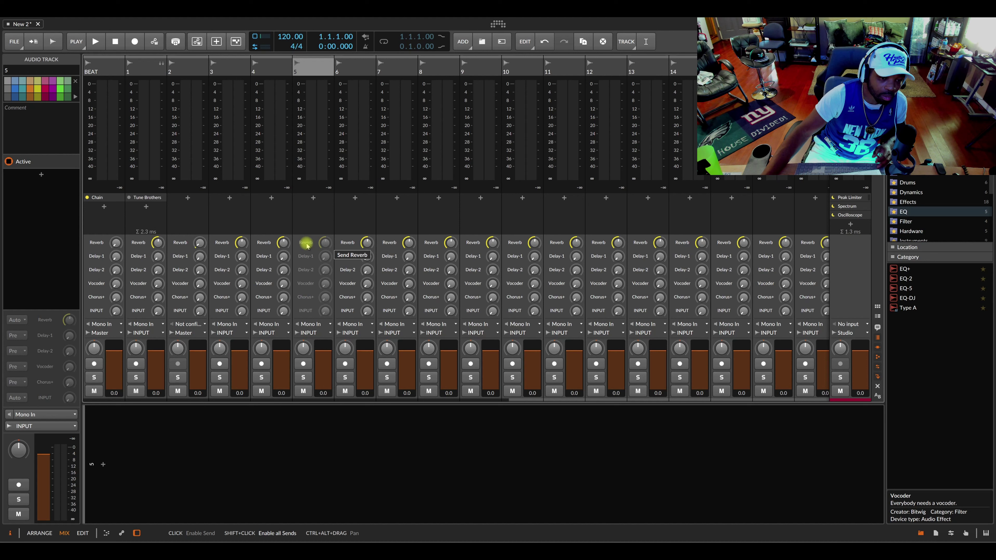
shift+click(307, 243)
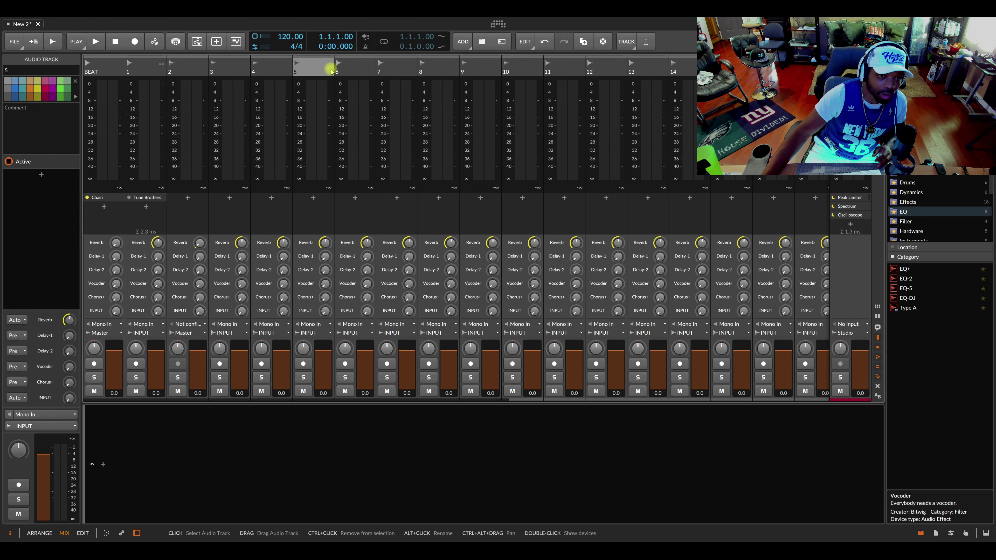
Step: With tracks 5 to 7 selected, disable and re-enable all sends on tracks 5 and 6
shift+click(405, 63)
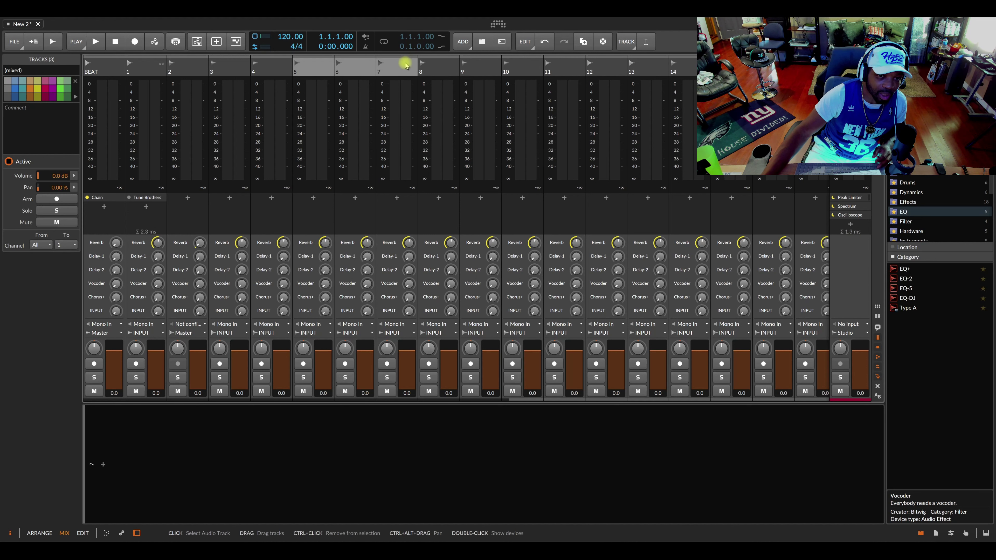
shift+click(306, 243)
shift+click(344, 243)
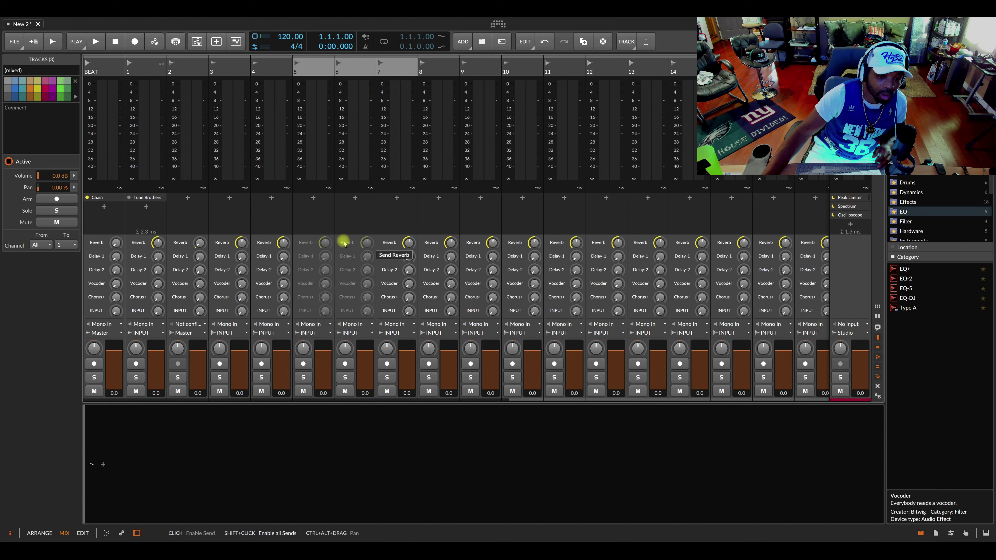
shift+click(344, 244)
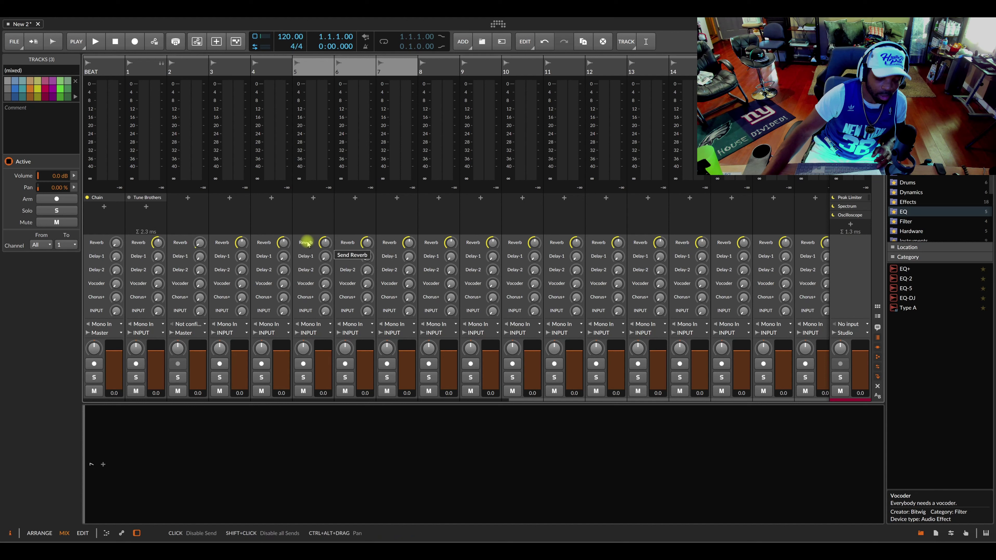
Step: Toggle only the Reverb send on track 5 off and on several times
click(307, 243)
click(307, 243)
click(306, 244)
click(307, 243)
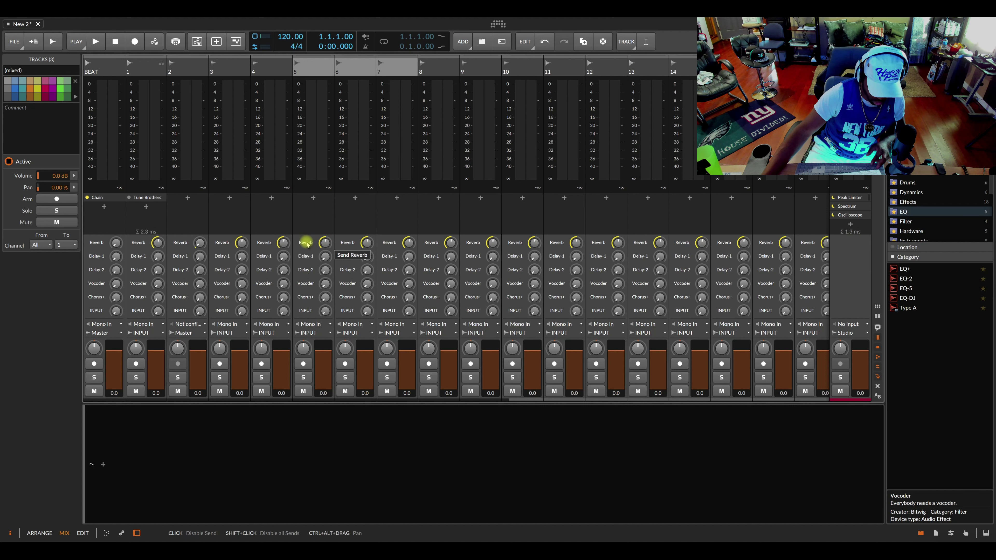
click(307, 244)
click(307, 243)
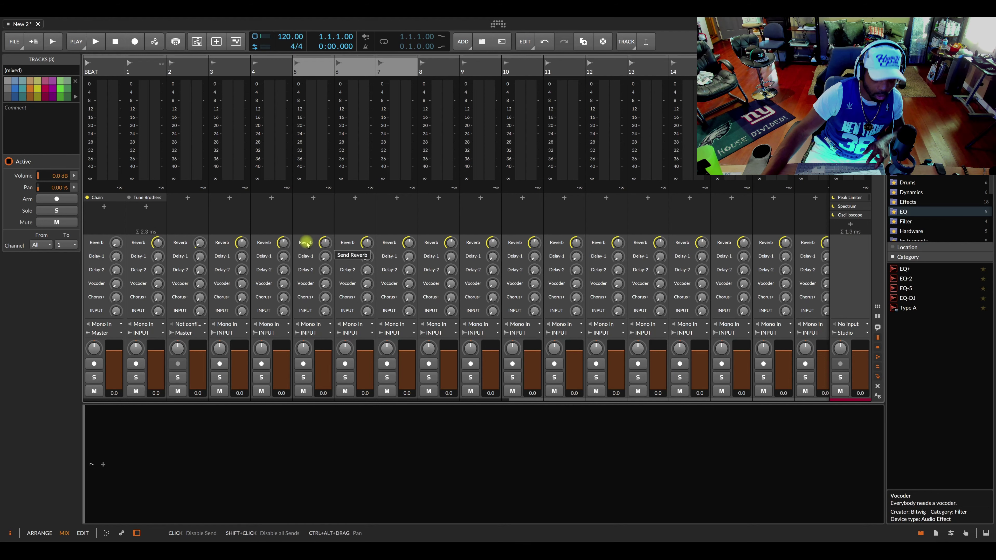
click(306, 244)
click(307, 244)
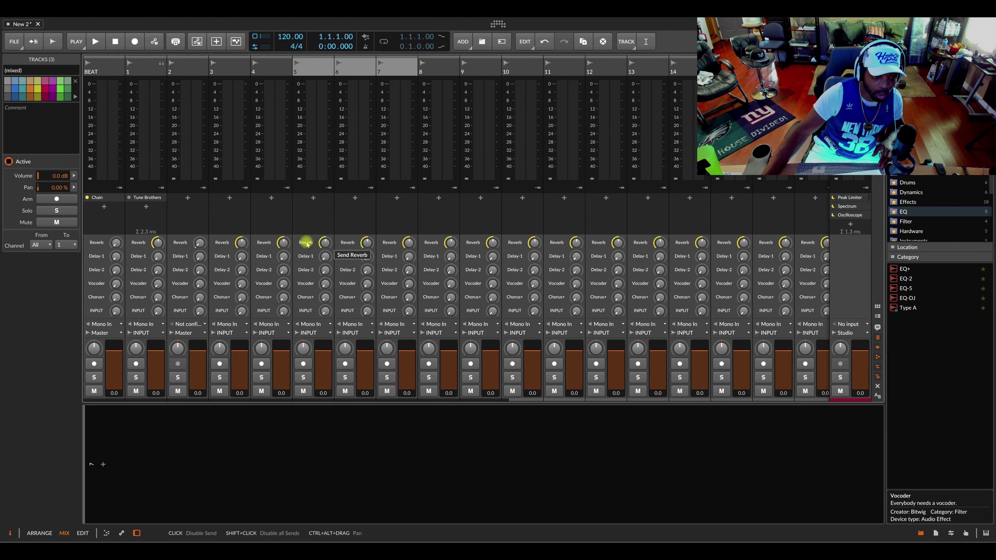
Step: Select the range of effect tracks from Reverb through Chorus+
drag(507, 400, 878, 405)
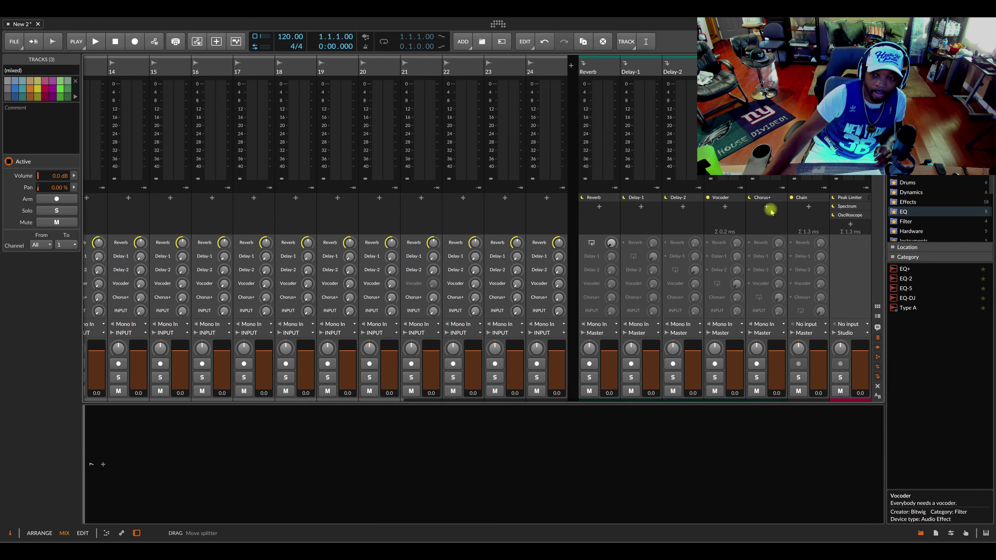
click(603, 66)
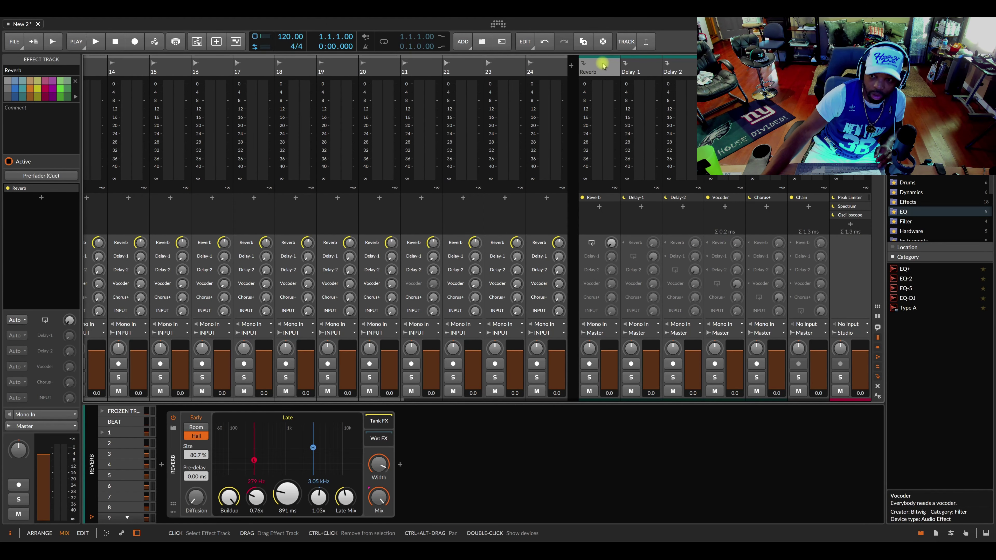
shift+click(767, 66)
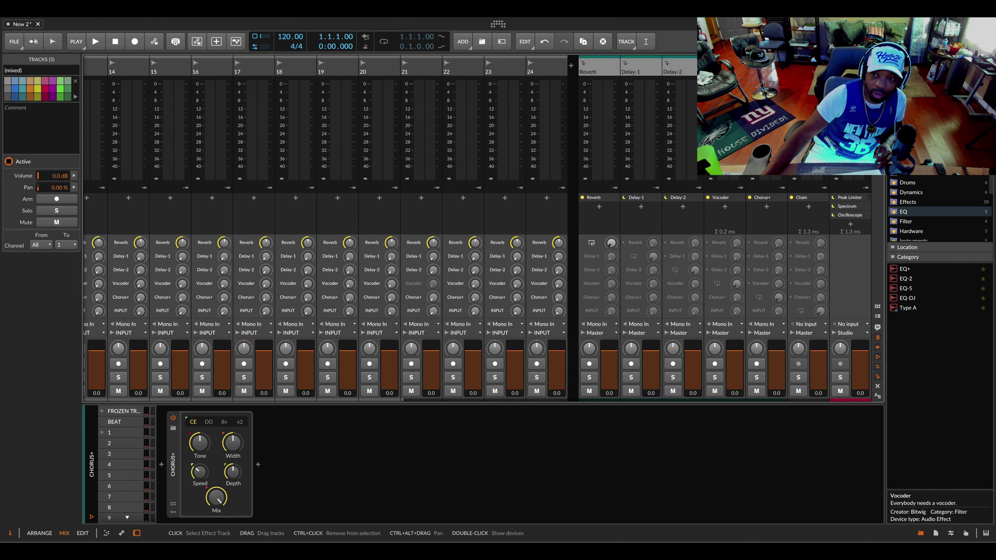
Step: Toggle all sends of the Reverb effect track off and on repeatedly, leaving them enabled
shift+click(591, 257)
shift+click(591, 257)
shift+click(591, 257)
shift+click(591, 257)
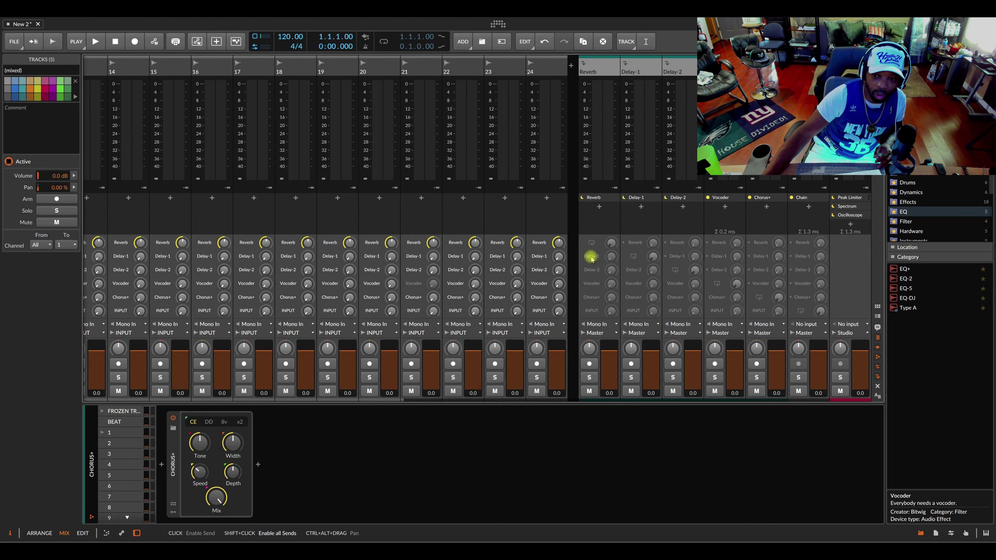
shift+click(591, 257)
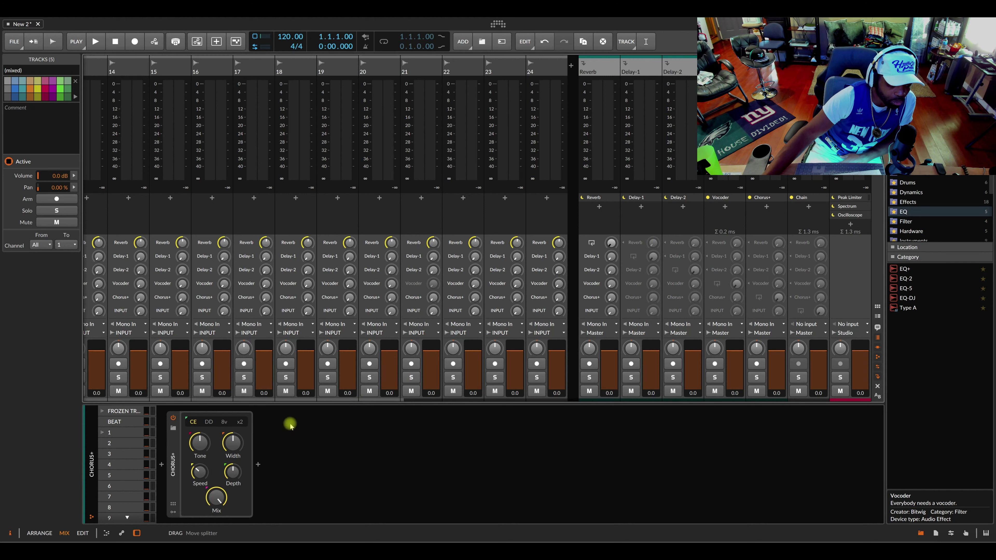
Step: Compare the device chains of the Reverb effect track and audio track 22, checking for a list of send amounts
scroll(137, 467, down, 5)
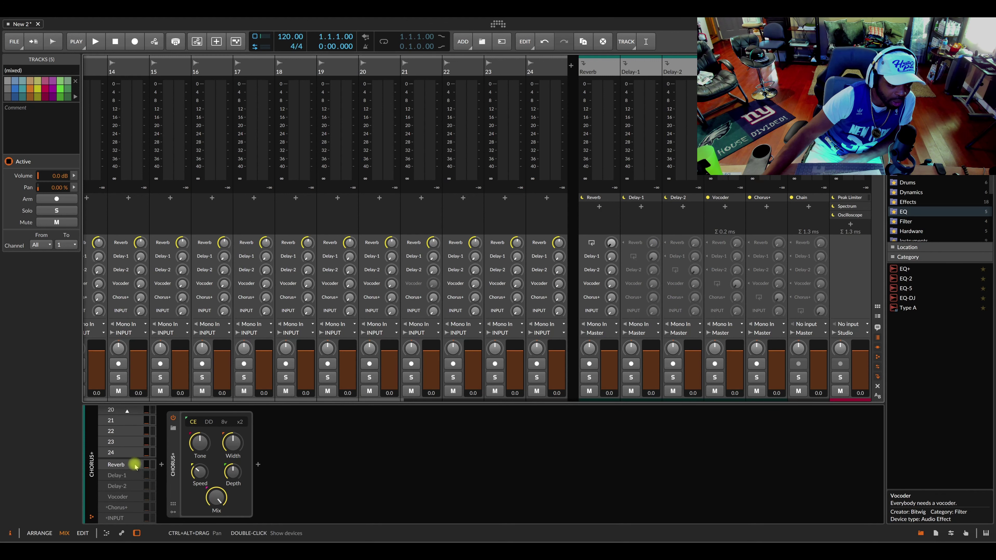
click(609, 78)
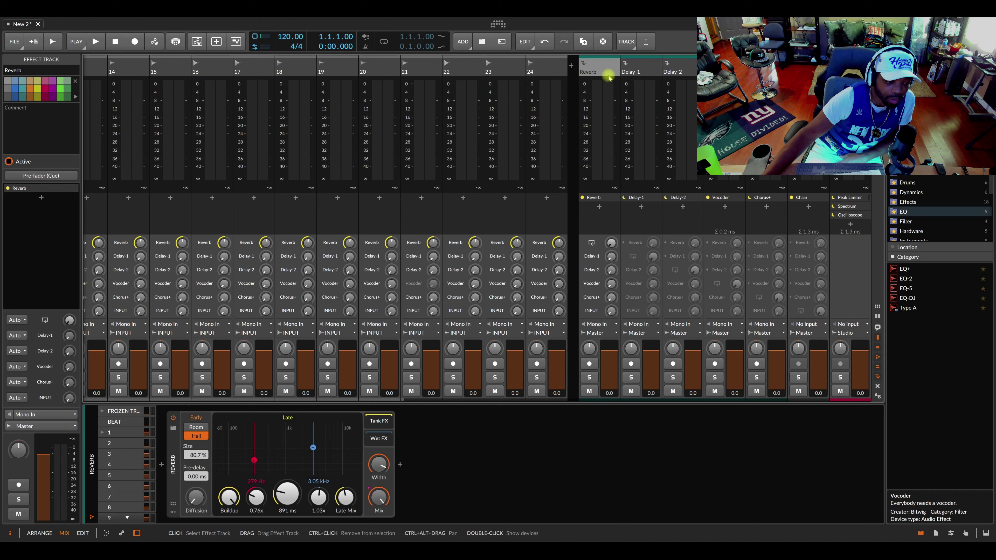
click(463, 68)
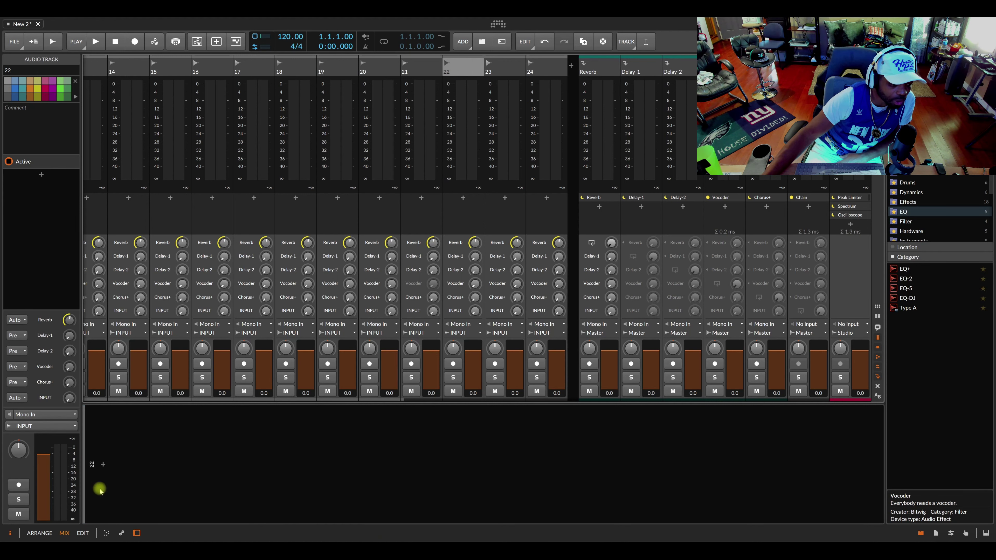
click(91, 451)
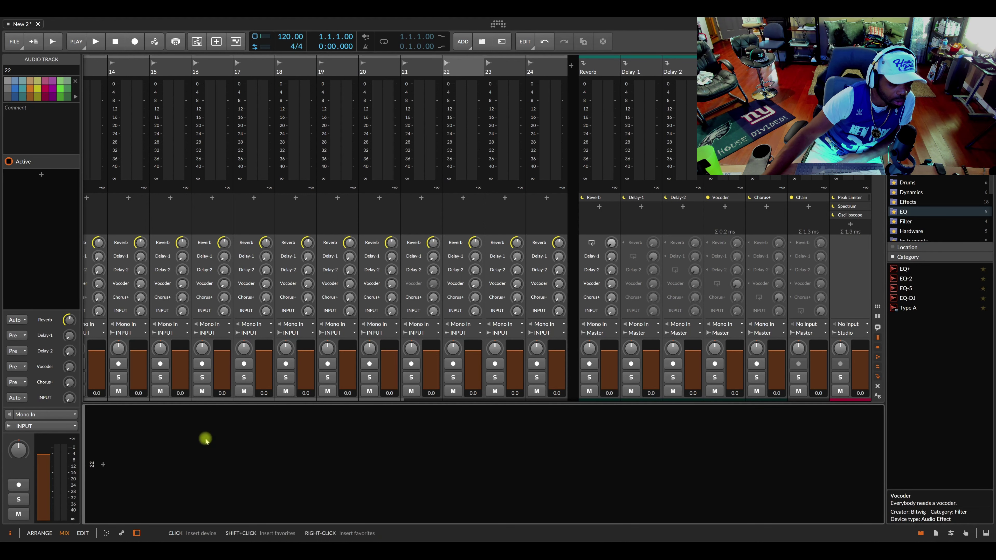
Step: Show the Delay-1 effect track's send amounts and look through the list of tracks that can feed it
click(623, 71)
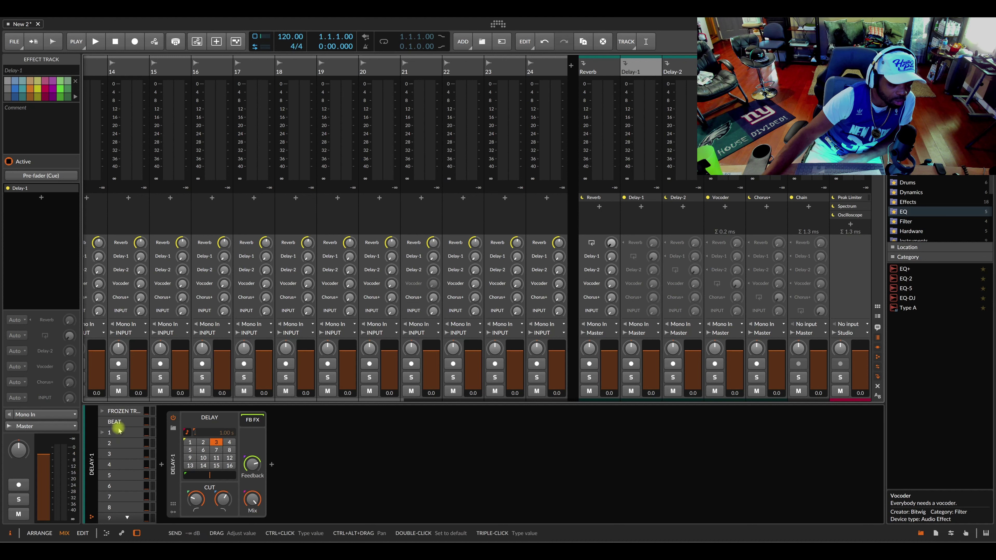
scroll(122, 446, down, 5)
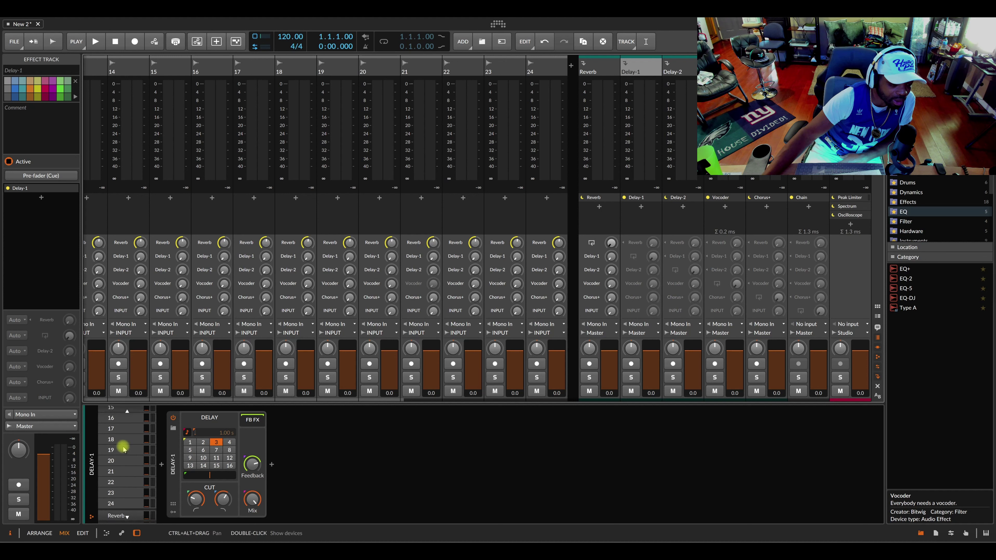
right_click(145, 455)
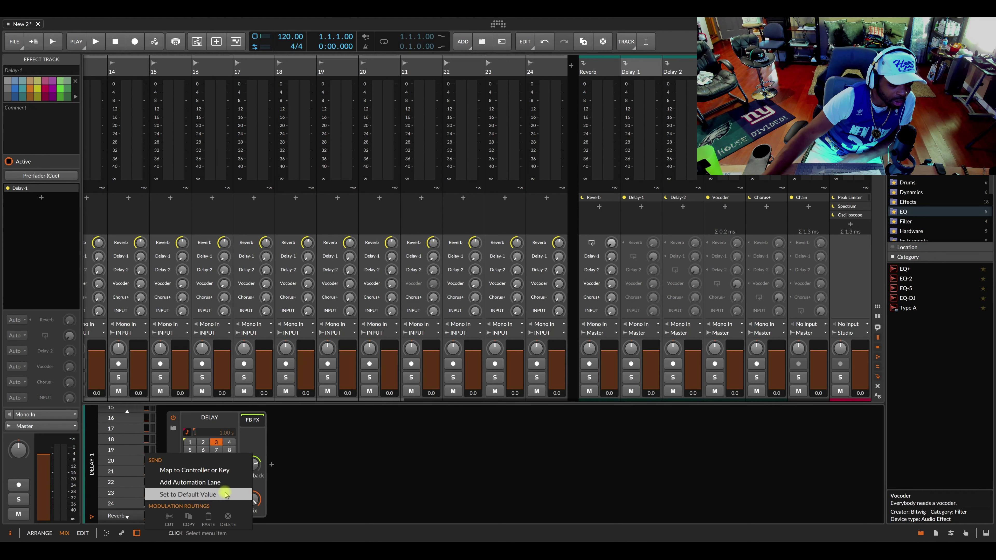
click(127, 457)
scroll(127, 467, down, 3)
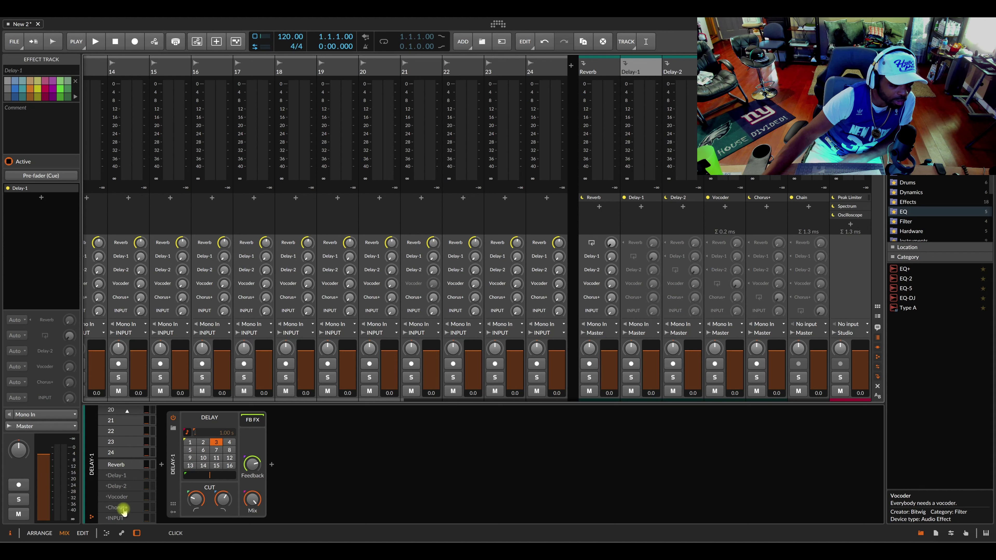
Step: Hide and show the effect send amounts beside the Delay-1 device chain twice
click(91, 518)
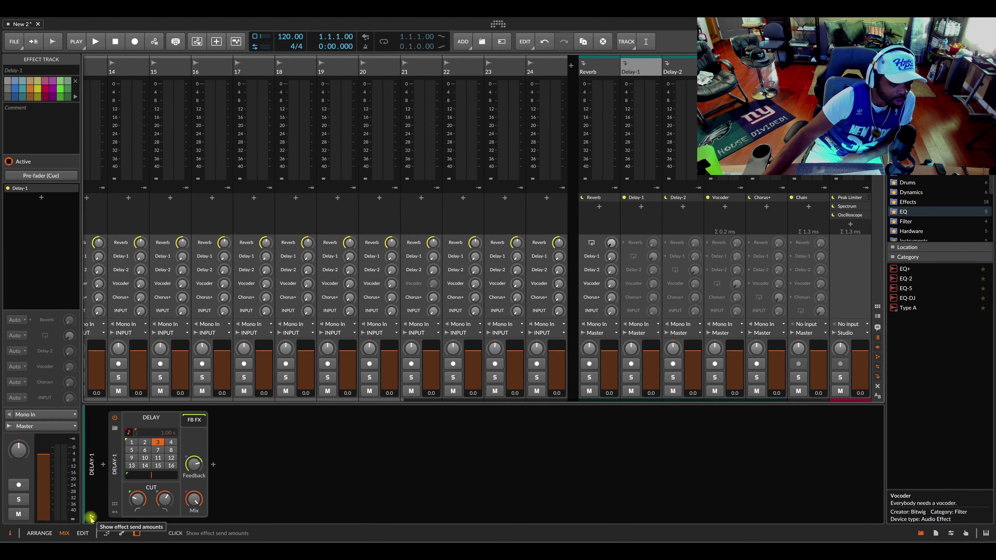
click(91, 518)
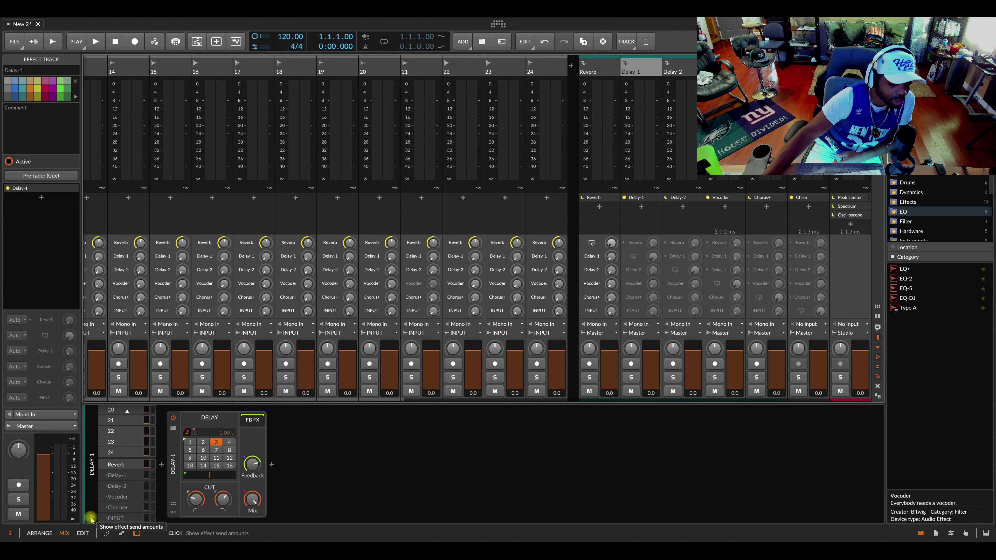
click(91, 518)
click(91, 517)
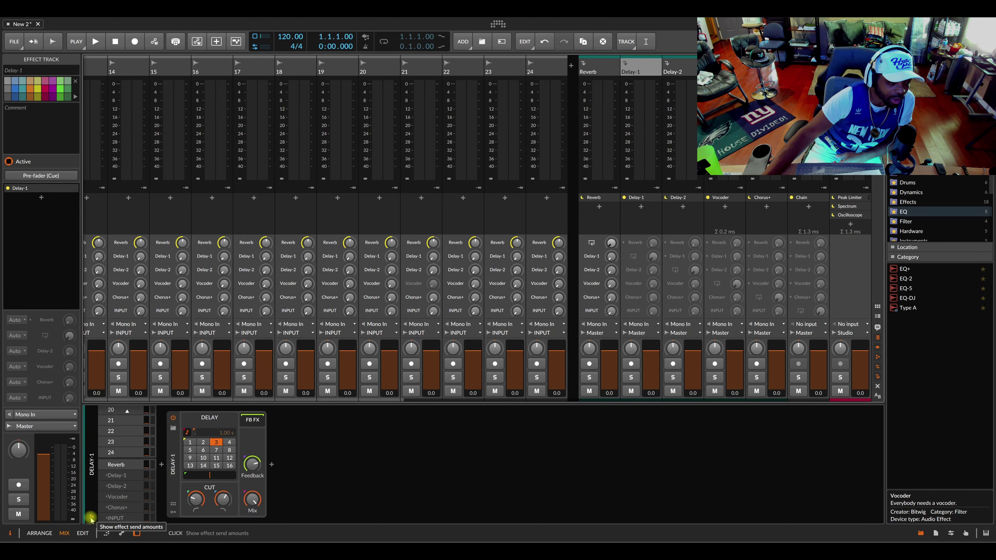
Step: Toggle the detail editor, and view the device chains of track 19 and the Reverb effect track
click(331, 509)
click(107, 531)
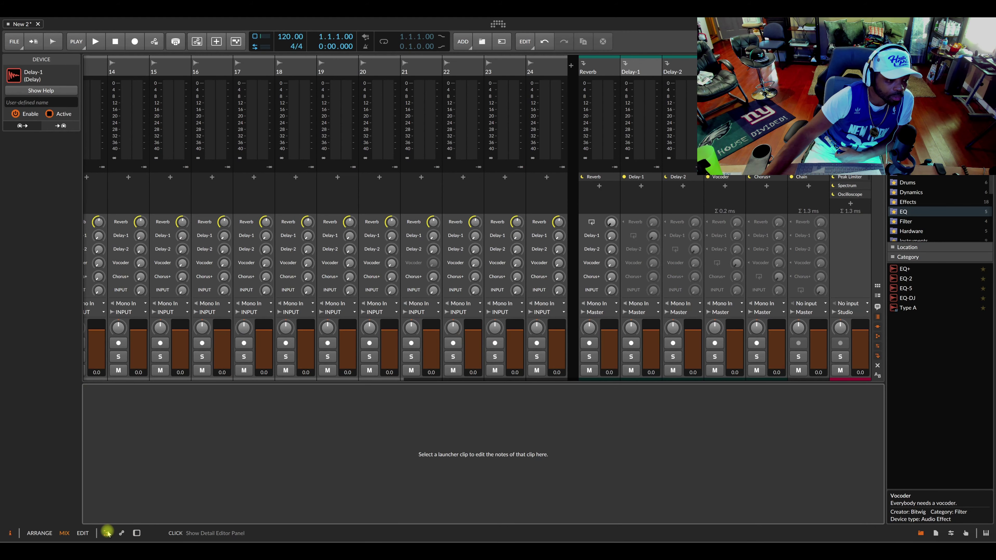
click(107, 532)
click(106, 532)
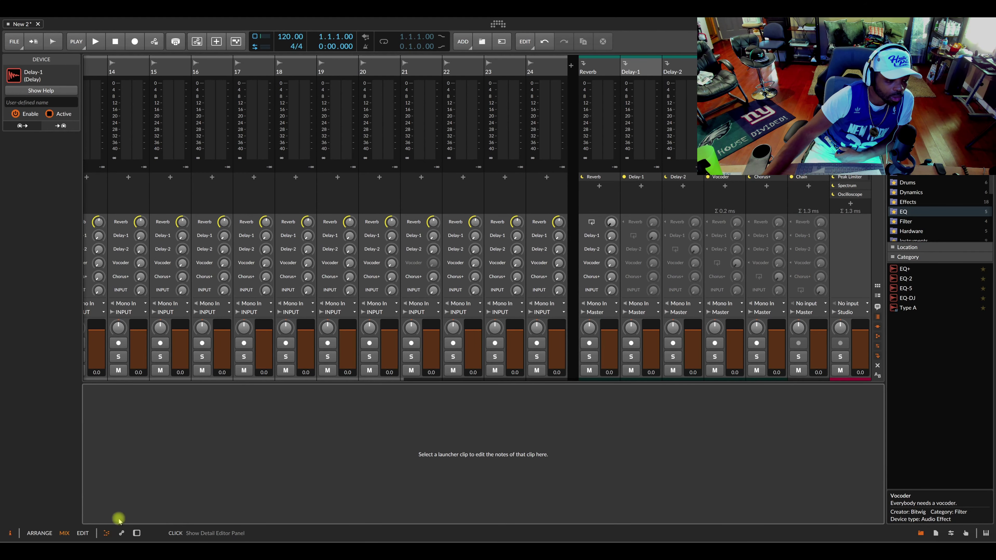
click(337, 73)
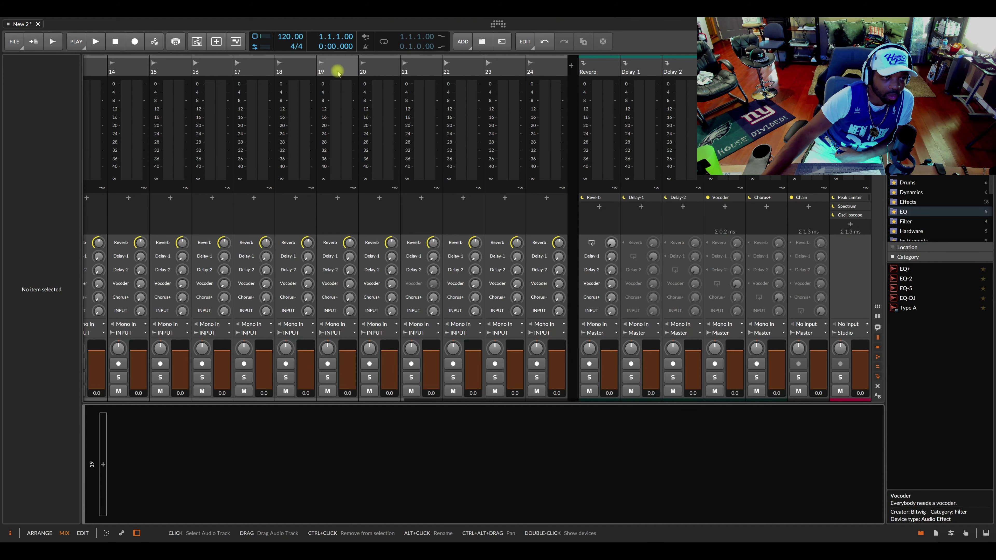
click(607, 69)
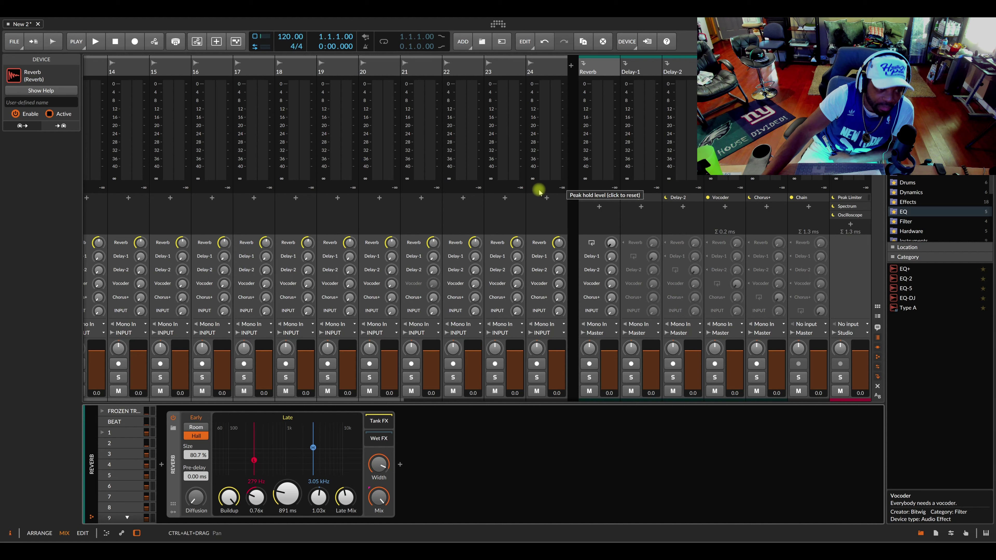
Step: Open the Export Audio settings and examine the WAVE bit depth and sample rate options
click(12, 41)
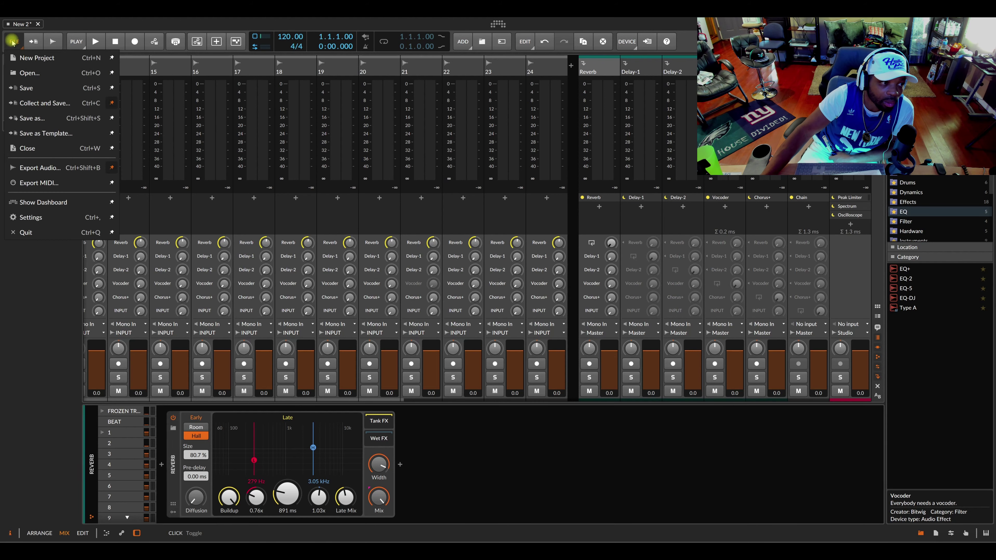
click(42, 167)
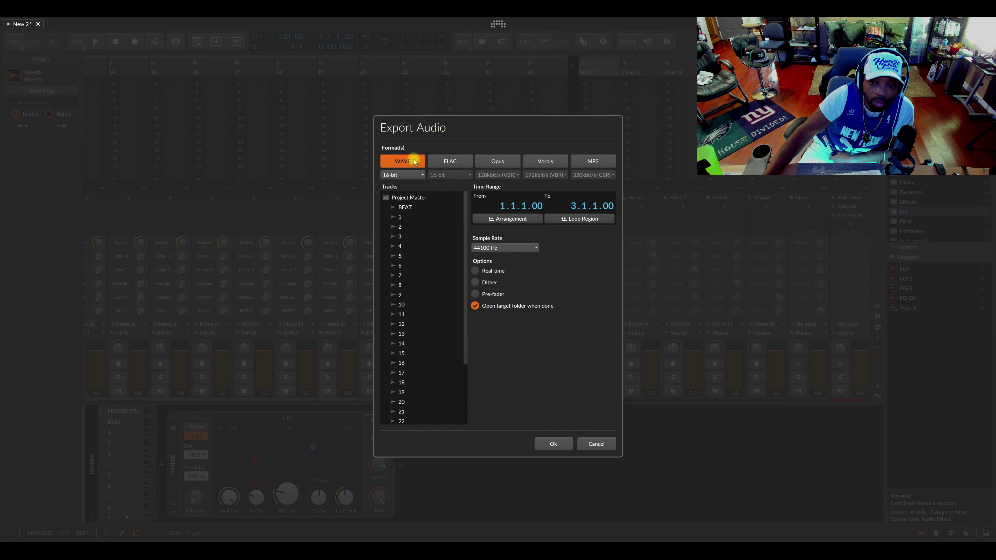
click(419, 175)
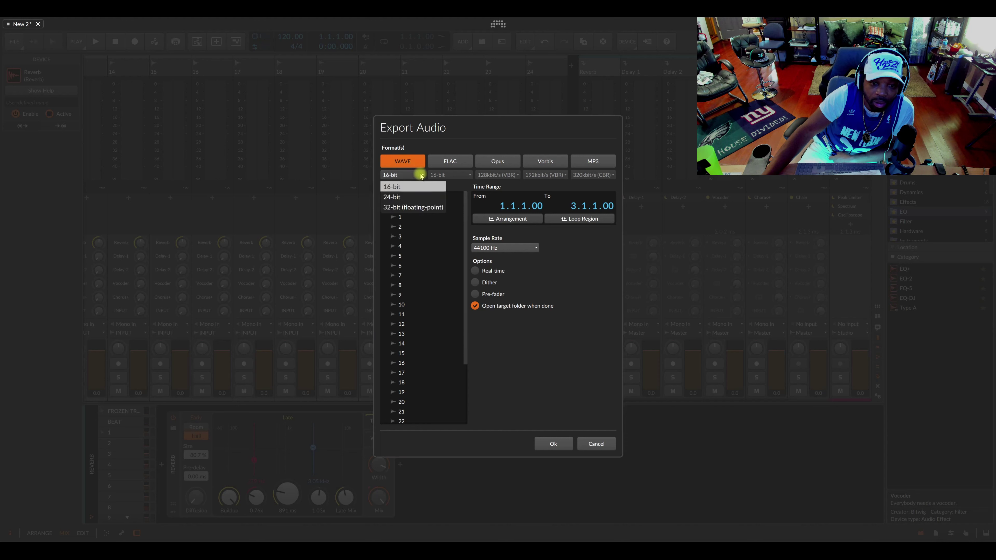
click(457, 181)
click(509, 246)
click(570, 250)
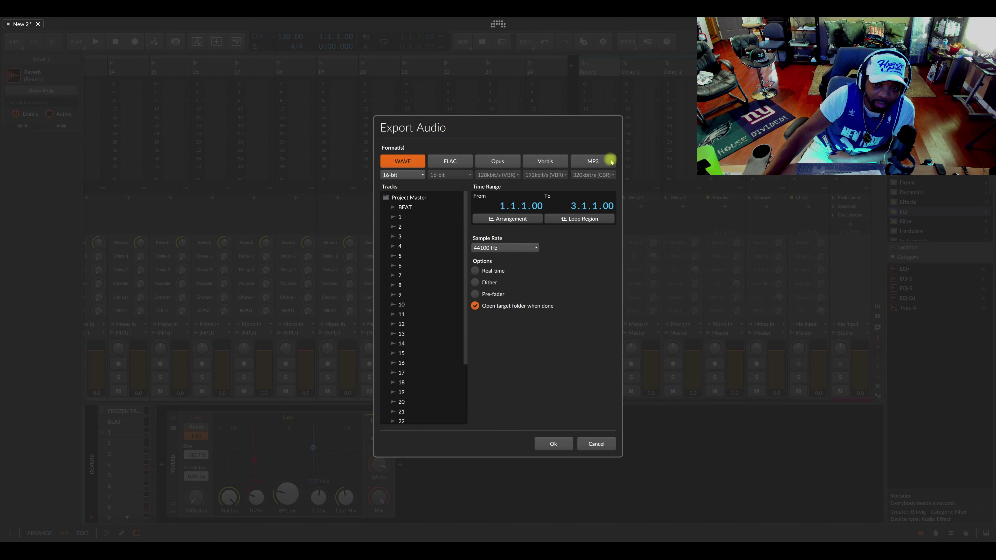
Step: Turn the FLAC, Opus, Vorbis and MP3 export formats on and off again, and cancel the audio export
click(447, 162)
click(496, 161)
click(543, 162)
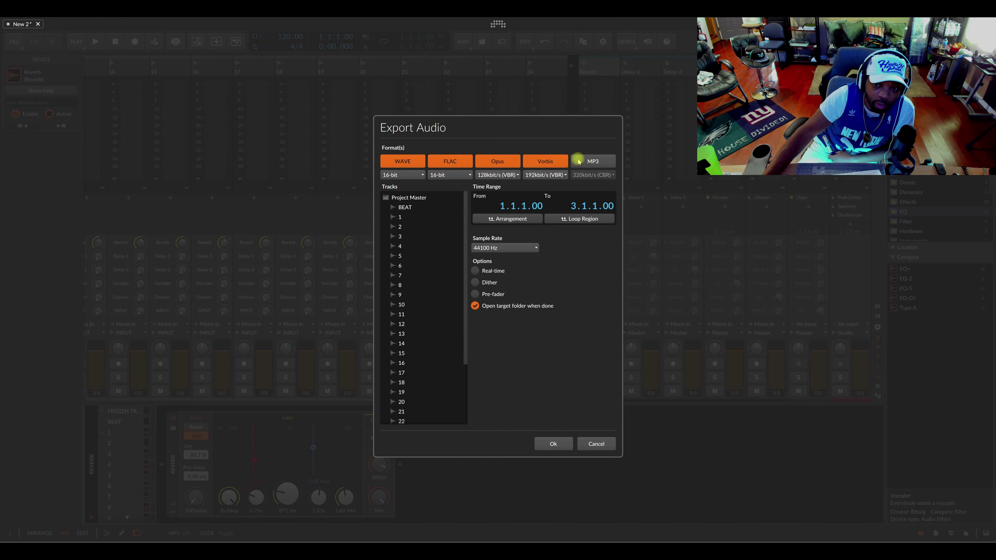
click(589, 163)
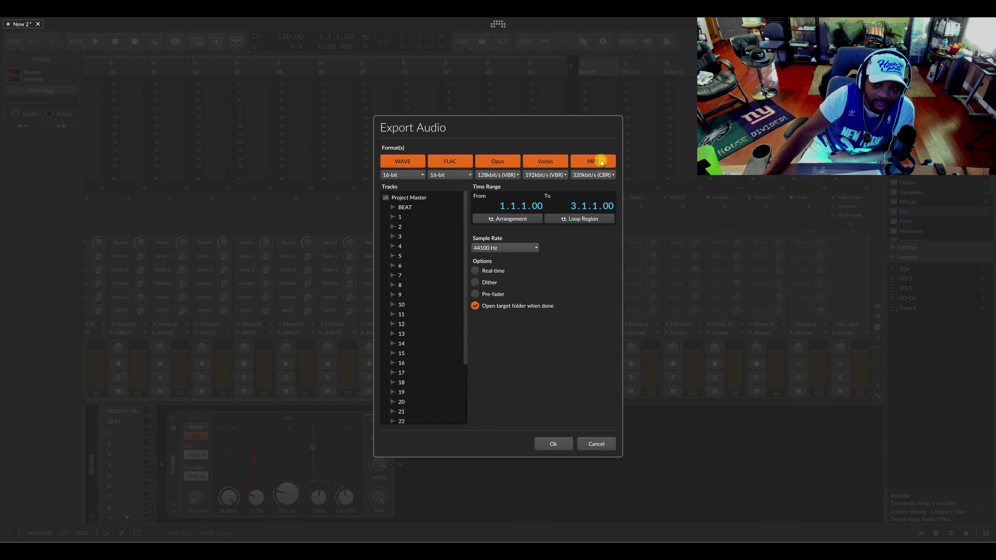
click(577, 164)
click(537, 161)
click(501, 161)
click(453, 163)
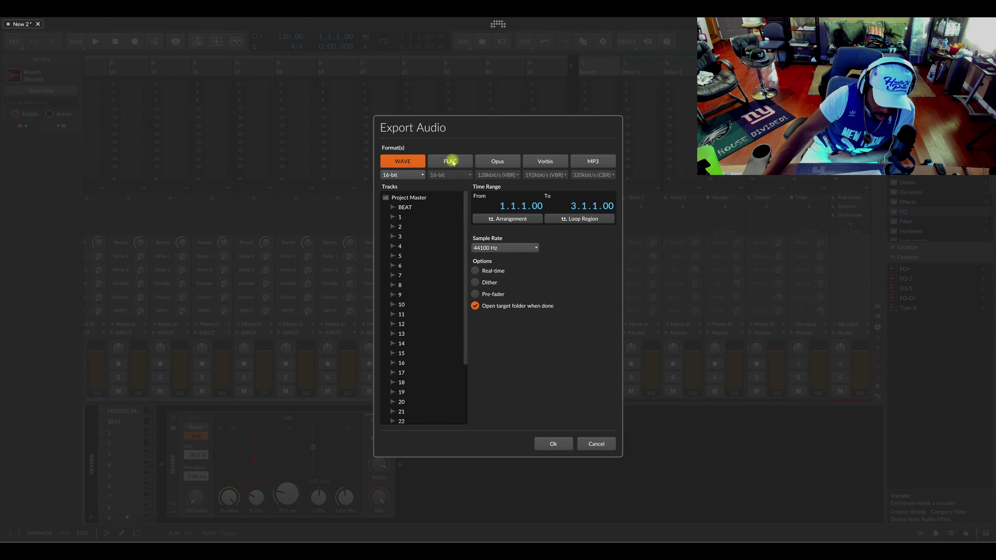
click(590, 442)
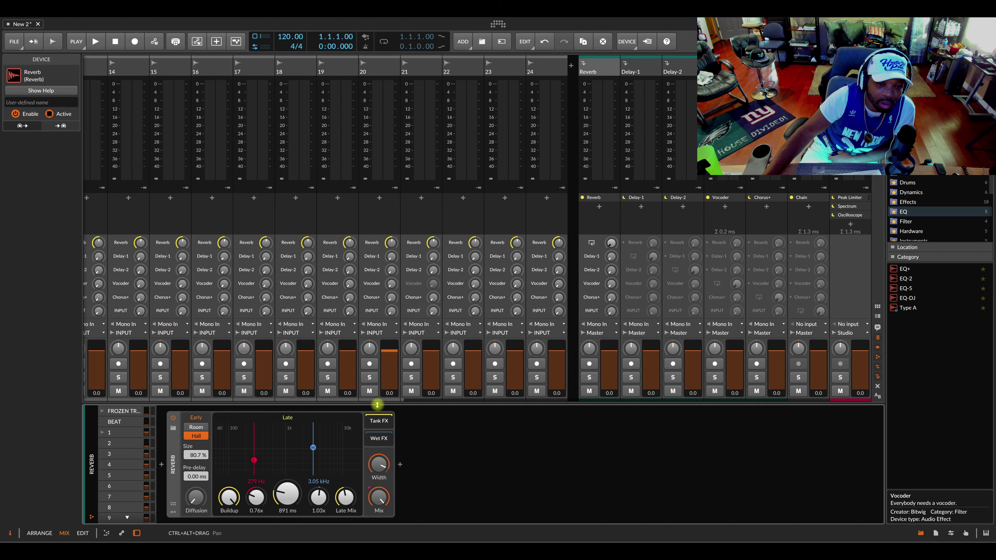
Step: In the arrangement view, add an audio track below track 24 and increase its height
key(alt+1)
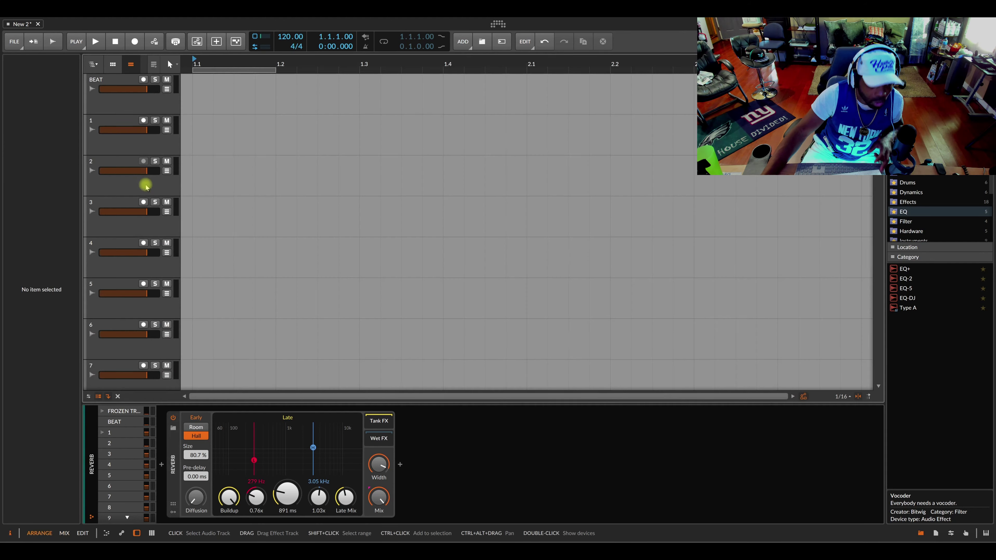
click(130, 103)
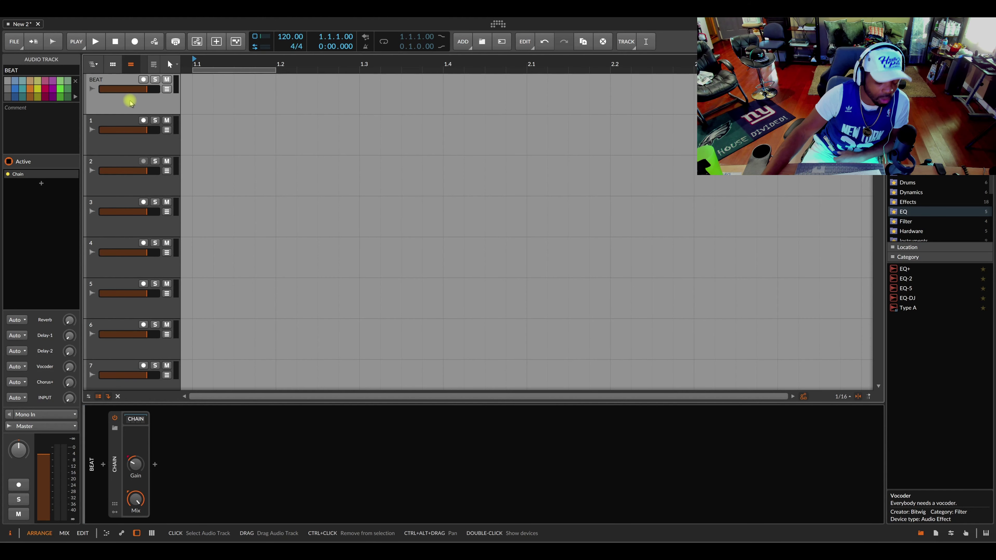
scroll(131, 103, down, 15)
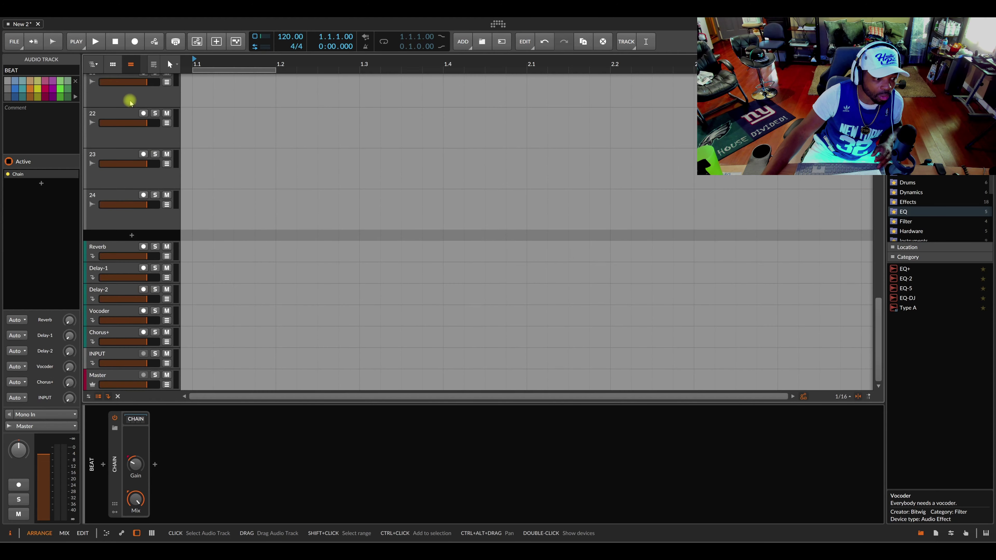
click(131, 235)
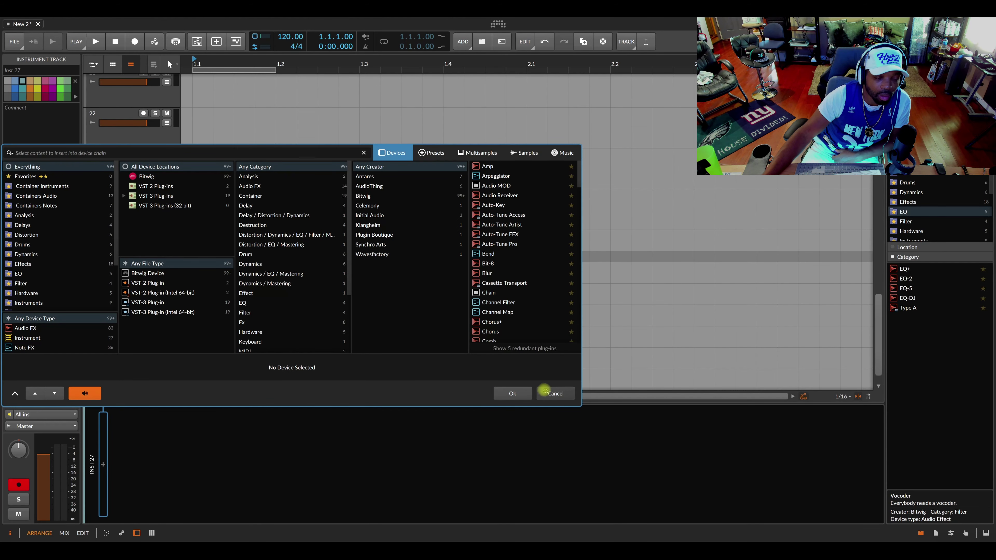
click(547, 393)
right_click(136, 236)
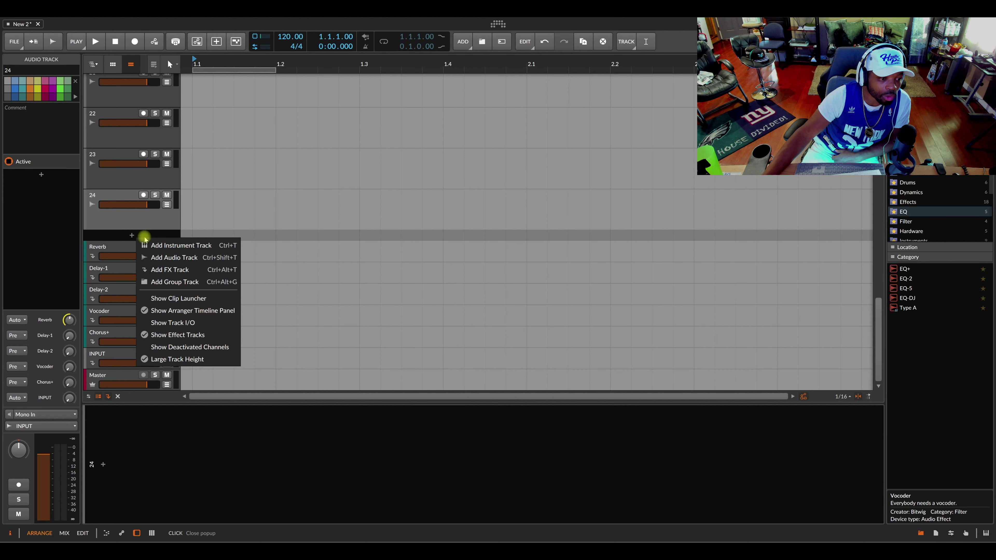
click(167, 255)
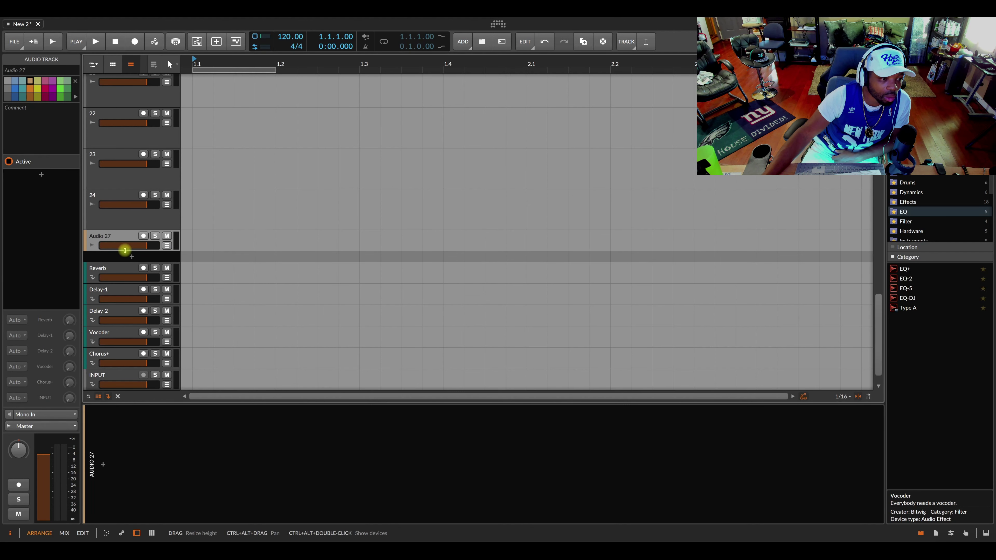
drag(124, 251, 123, 279)
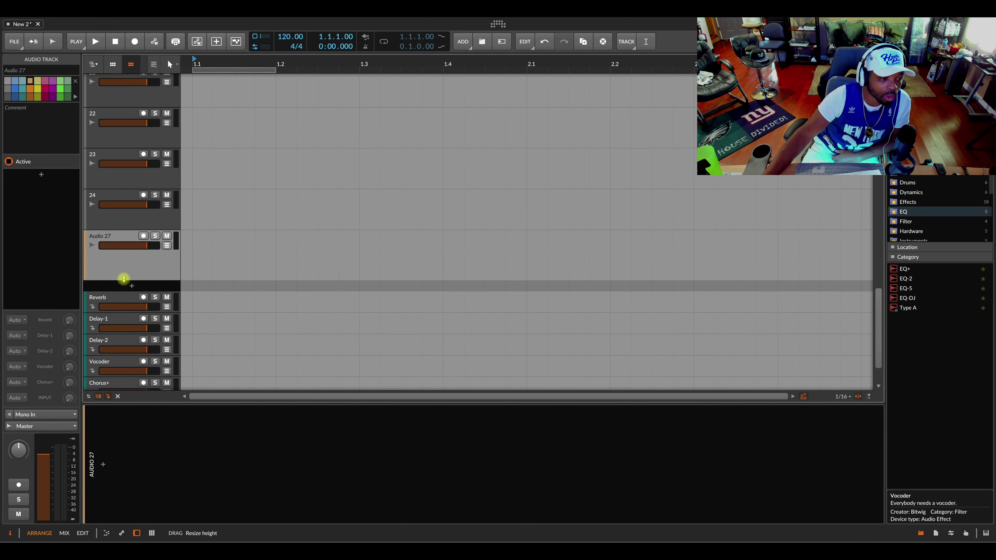
Step: Insert the Organ instrument device into the empty device chain of the Audio 27 track
click(103, 464)
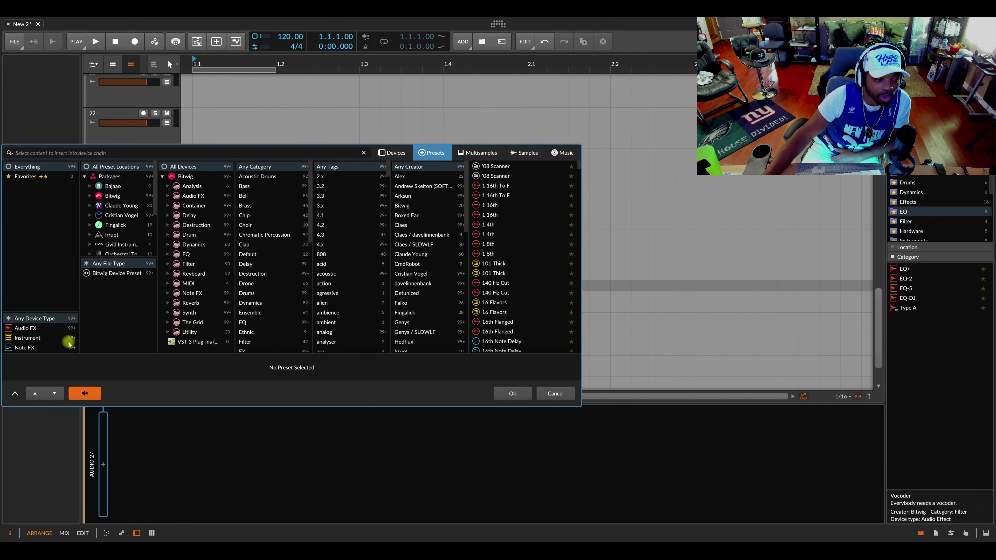
click(27, 337)
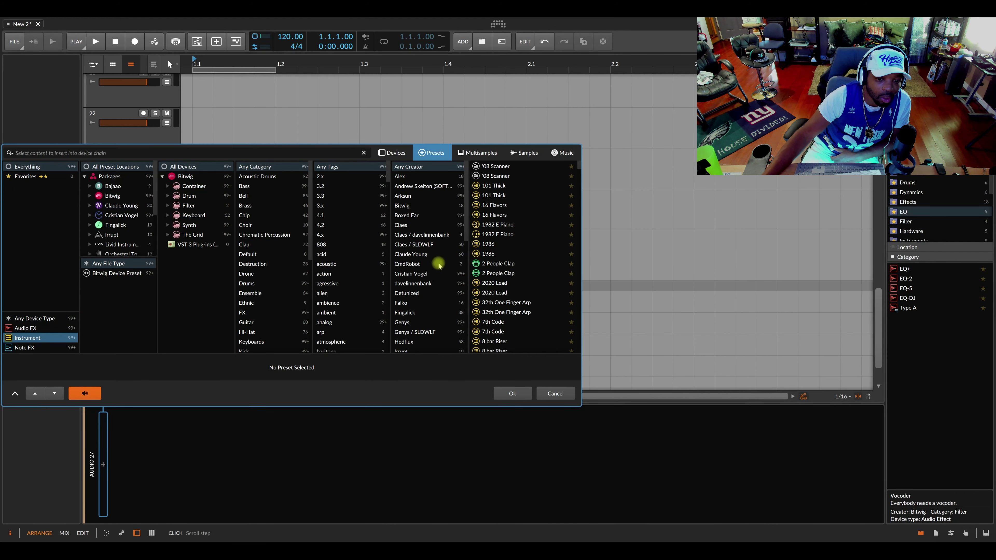
click(402, 153)
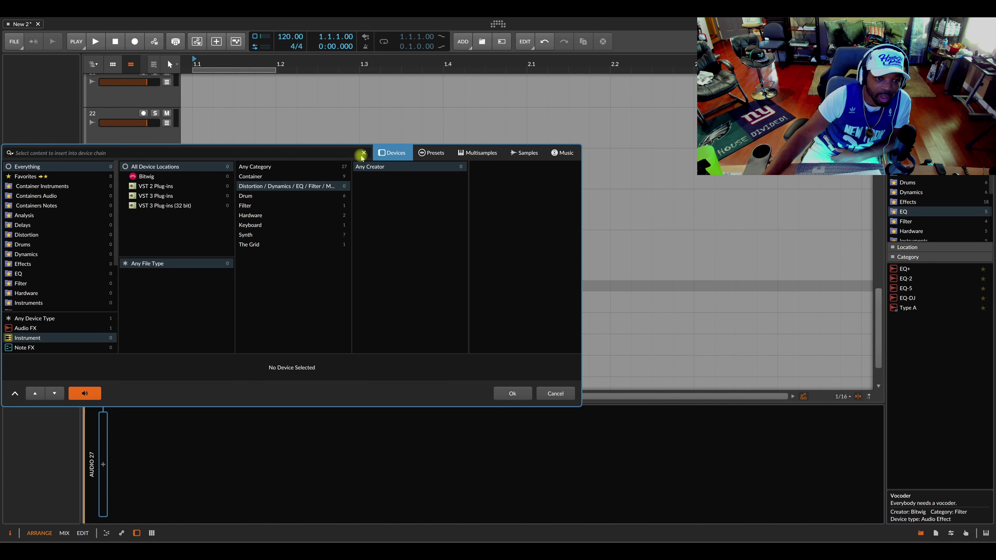
click(263, 167)
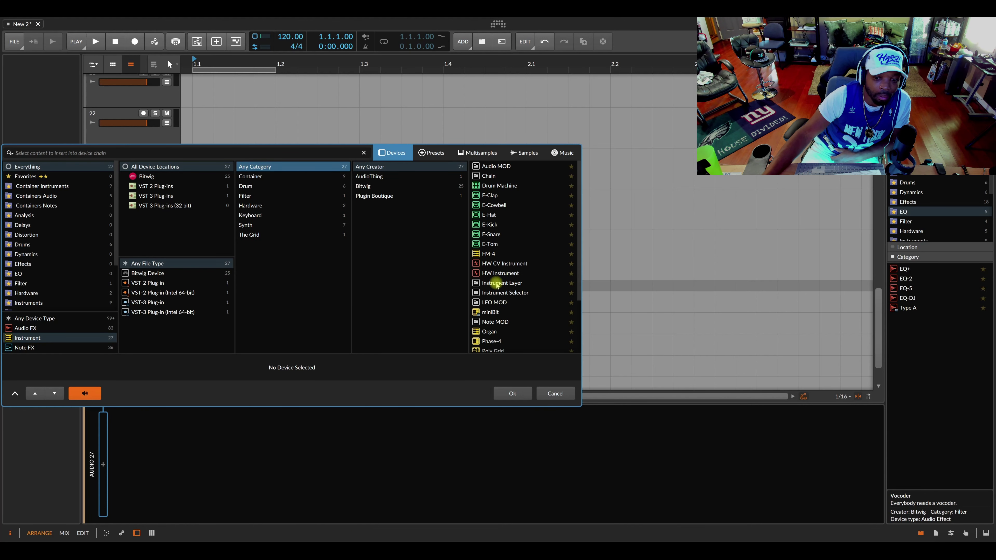
click(491, 331)
click(505, 392)
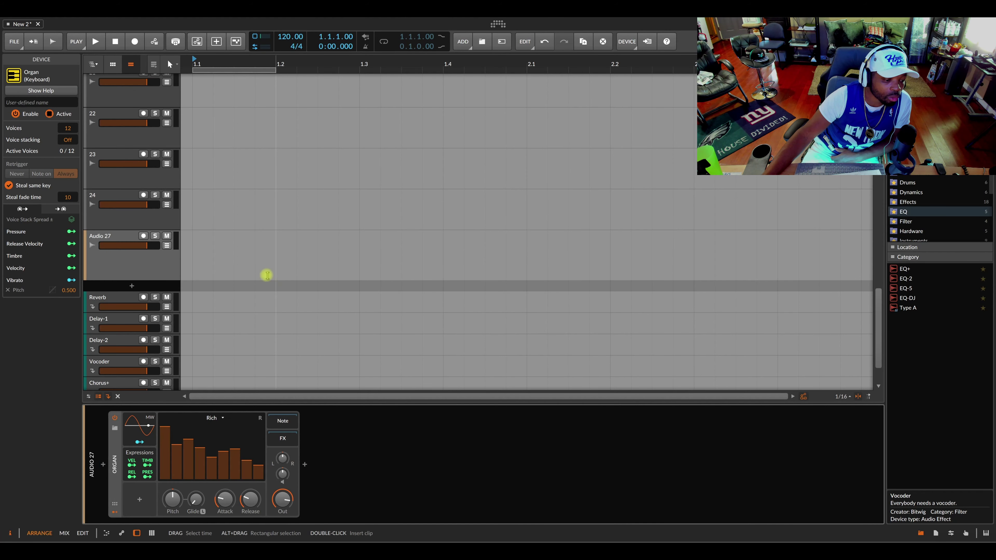
Step: Record-arm the Audio 27 track and place the Lisa Chips.wav sample on it at position 1.1
click(159, 270)
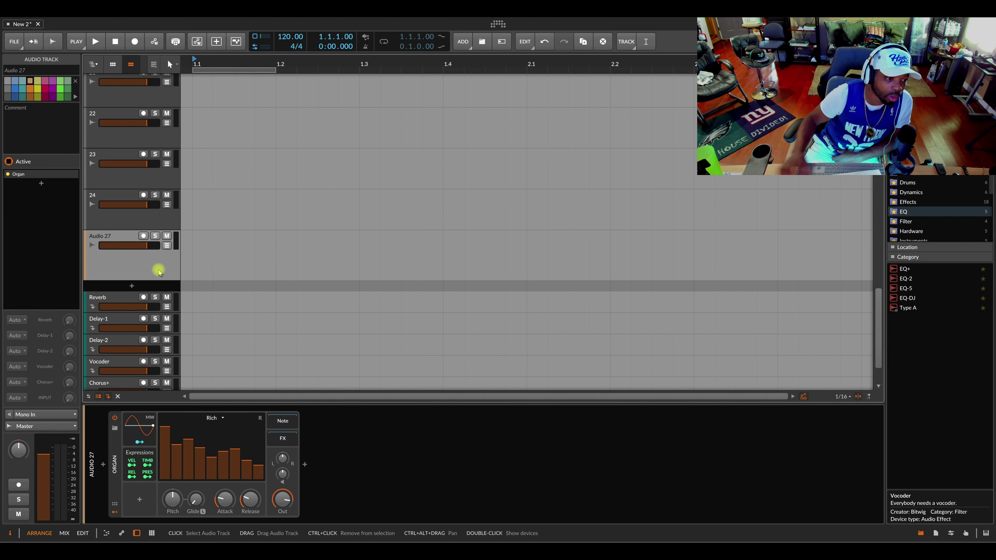
click(143, 237)
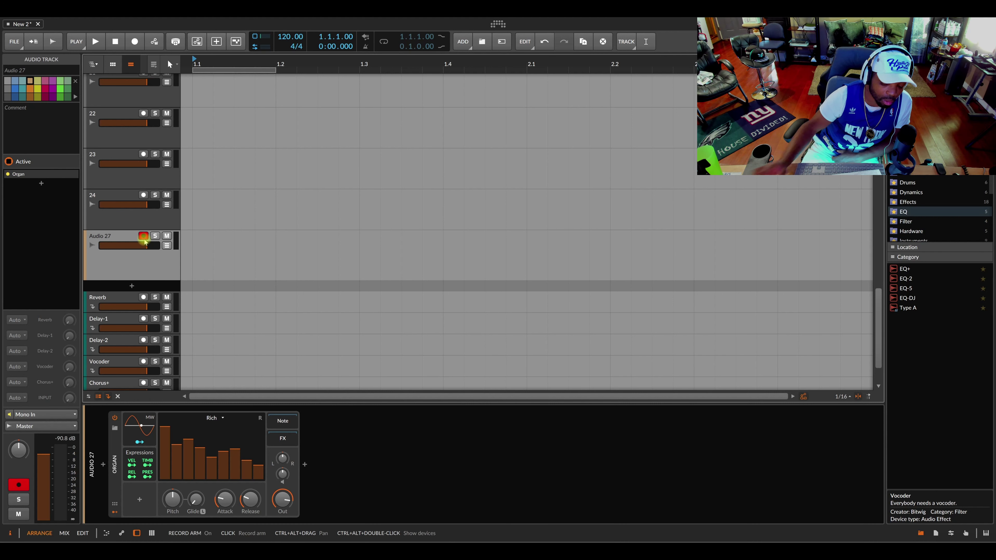
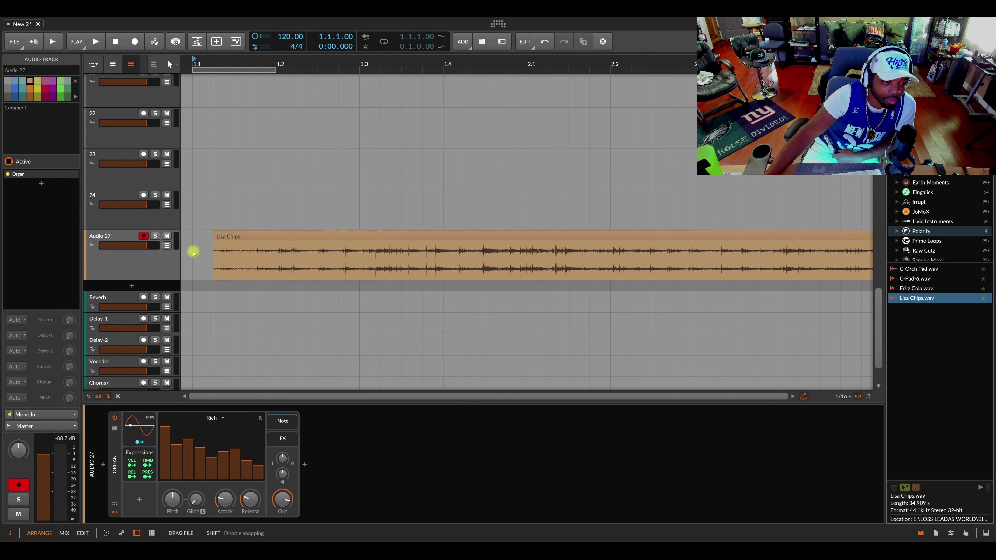
drag(203, 253, 196, 252)
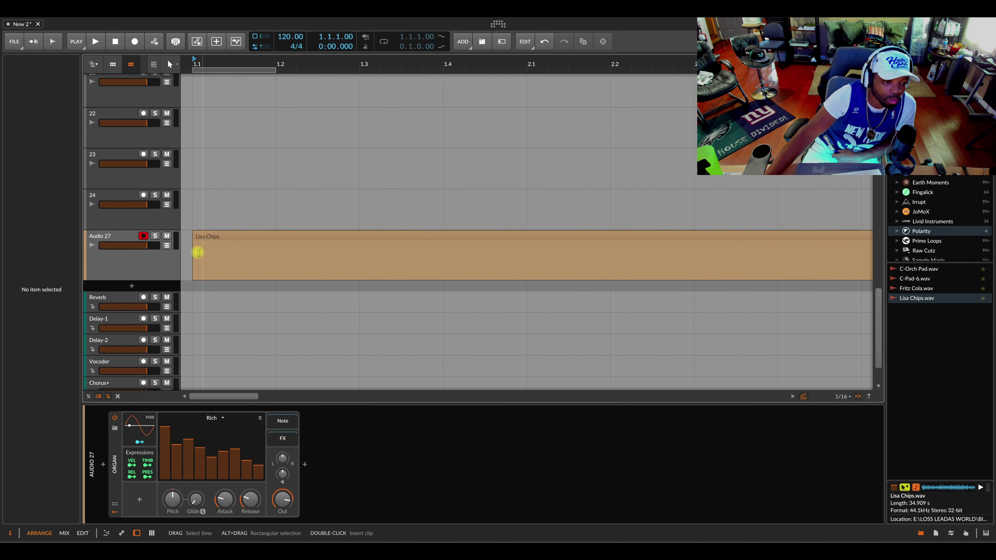
Step: Delete the Organ device from the Audio 27 track's device chain
click(116, 484)
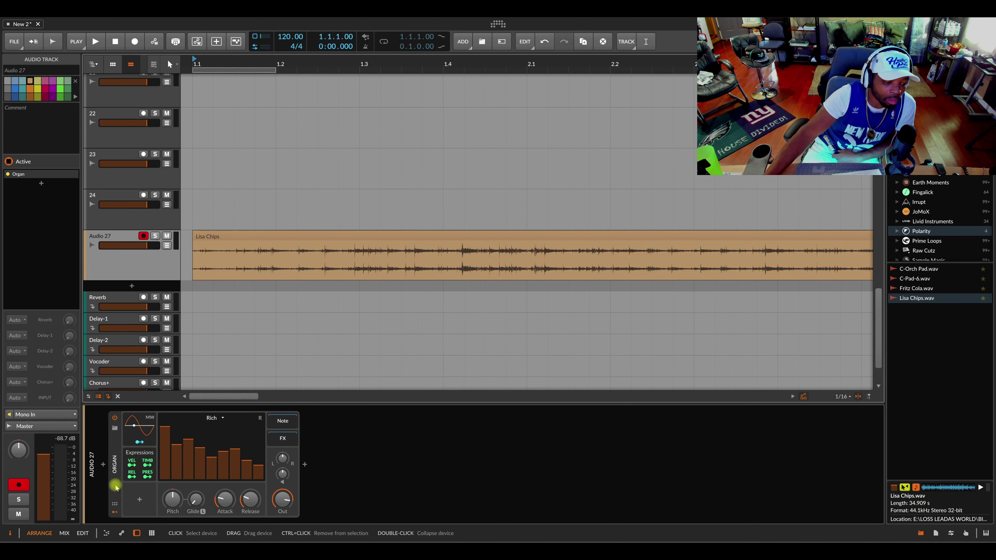
right_click(116, 486)
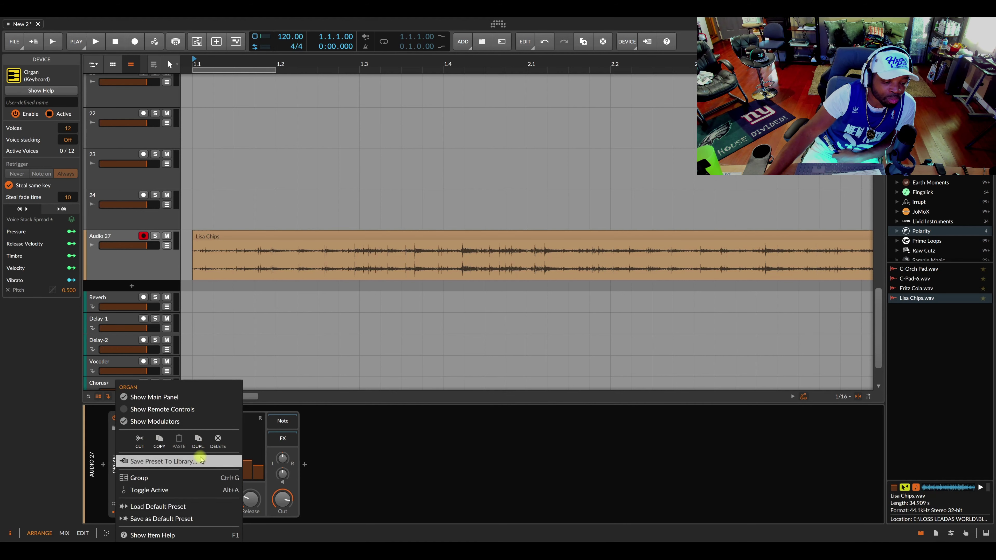
click(217, 440)
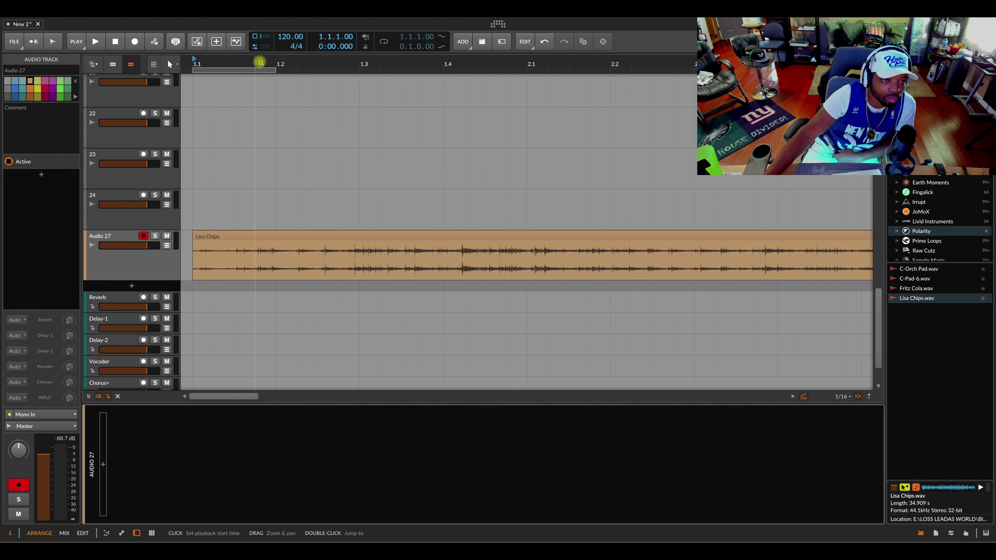
Step: Select the Lisa Chips clip on the Audio 27 track and open it in the detail editor
drag(259, 64, 257, 43)
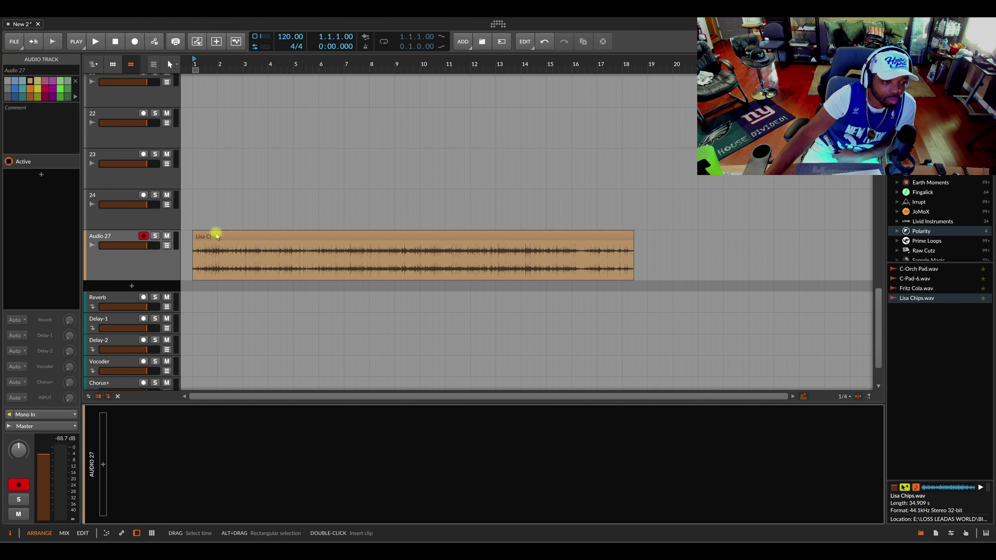
click(211, 240)
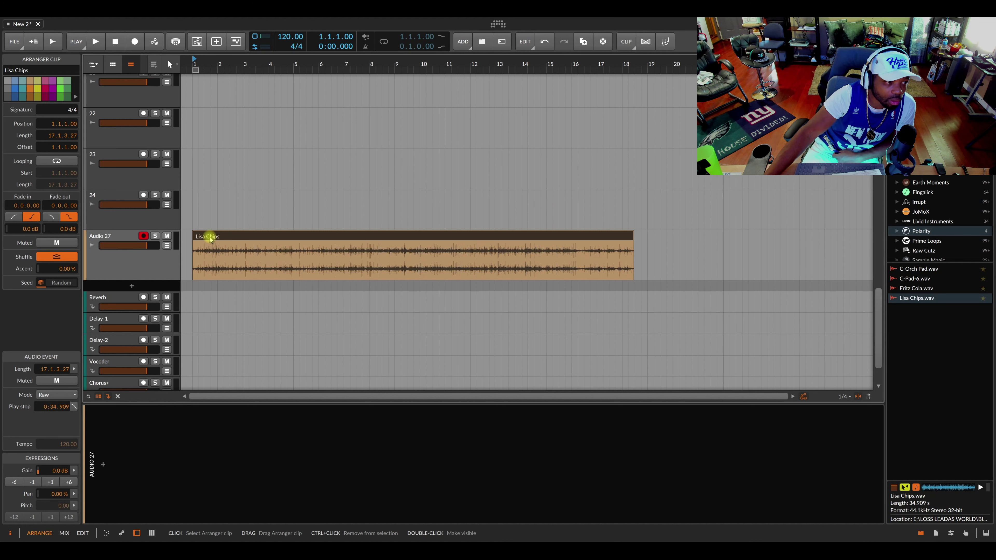
click(198, 302)
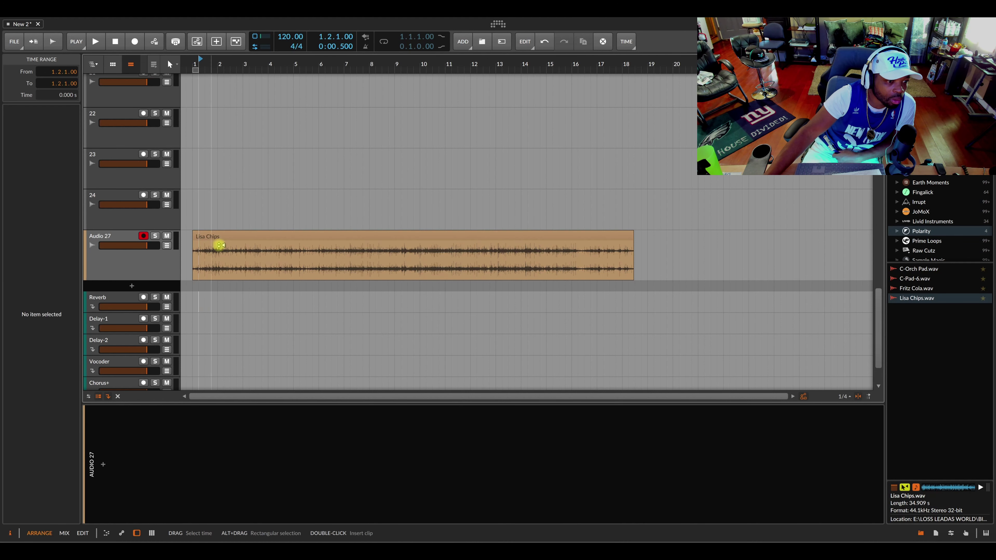
click(222, 237)
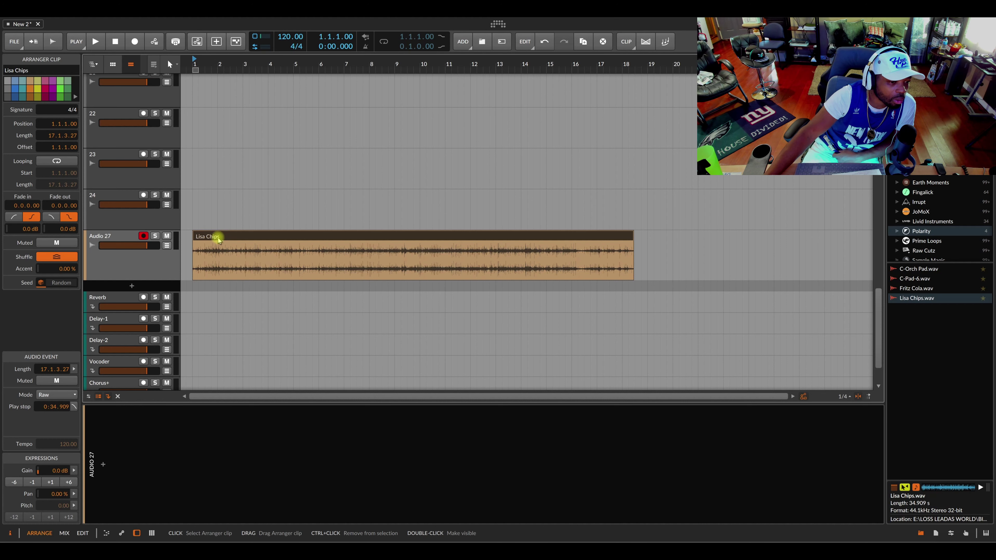
double_click(207, 238)
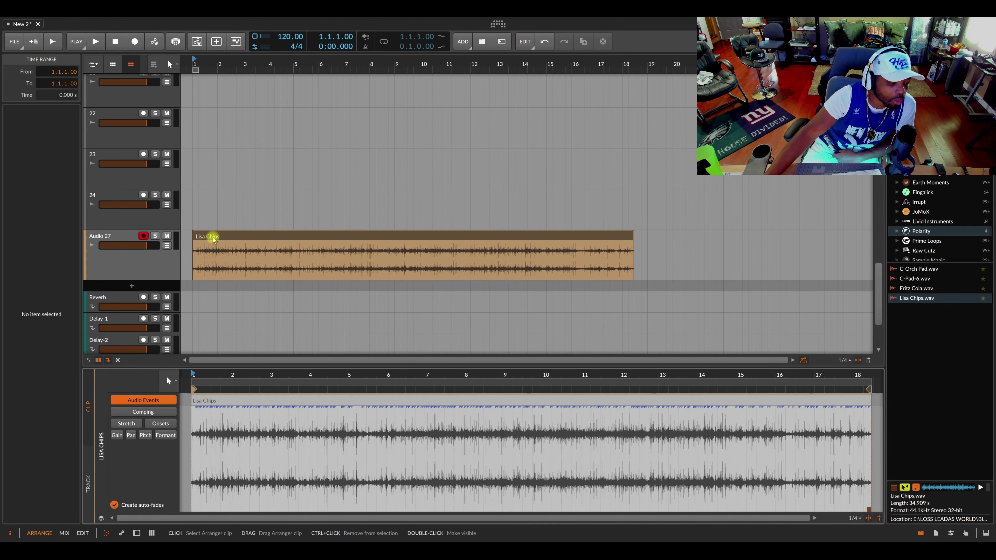
Step: Rename the Lisa Chips clip on the Audio 27 track as cool
right_click(213, 239)
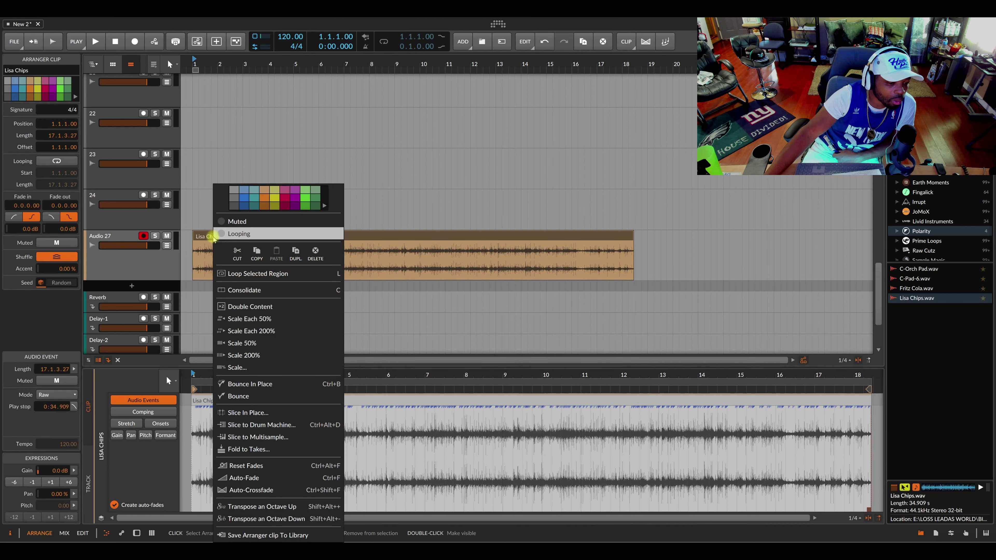
click(207, 236)
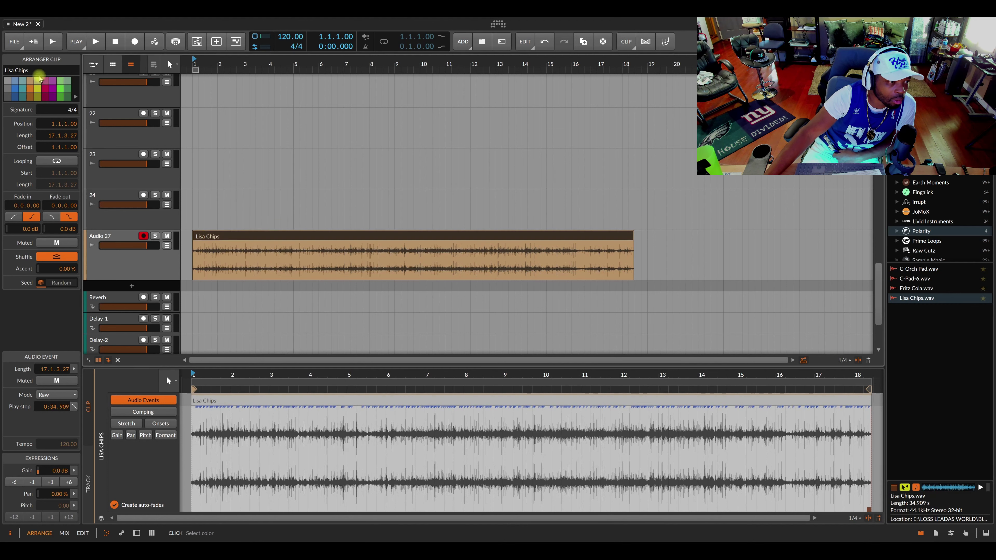
click(32, 70)
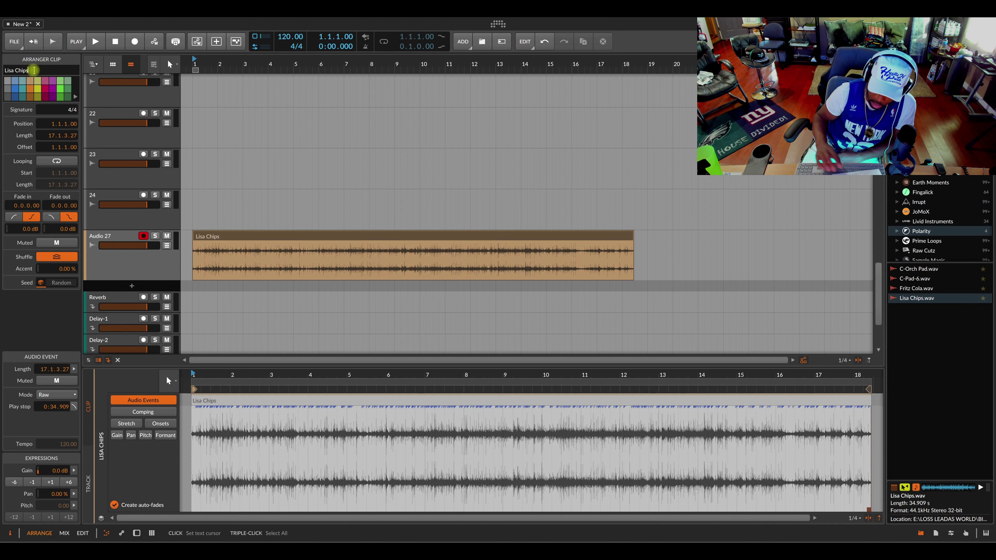
key(BackSpace)
key(BackSpace)
key(BackSpace)
key(BackSpace)
key(BackSpace)
key(BackSpace)
key(BackSpace)
key(BackSpace)
key(BackSpace)
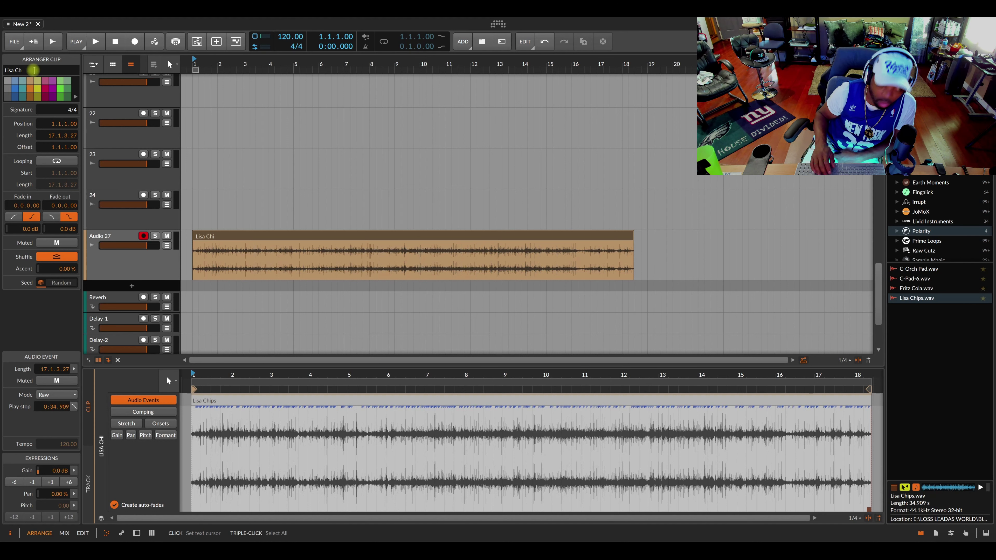
key(BackSpace)
text(cool)
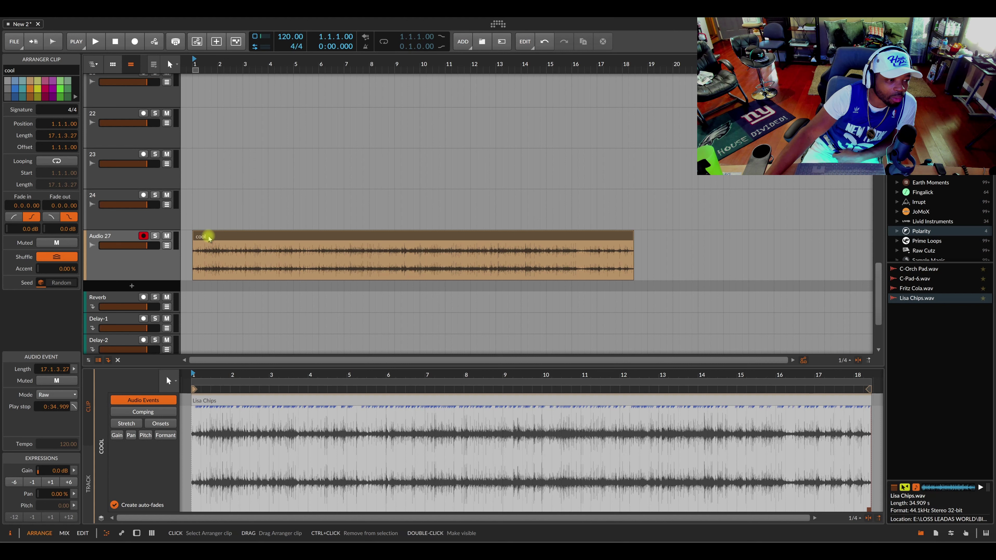
Step: Rename the Audio 27 track as dope
click(111, 236)
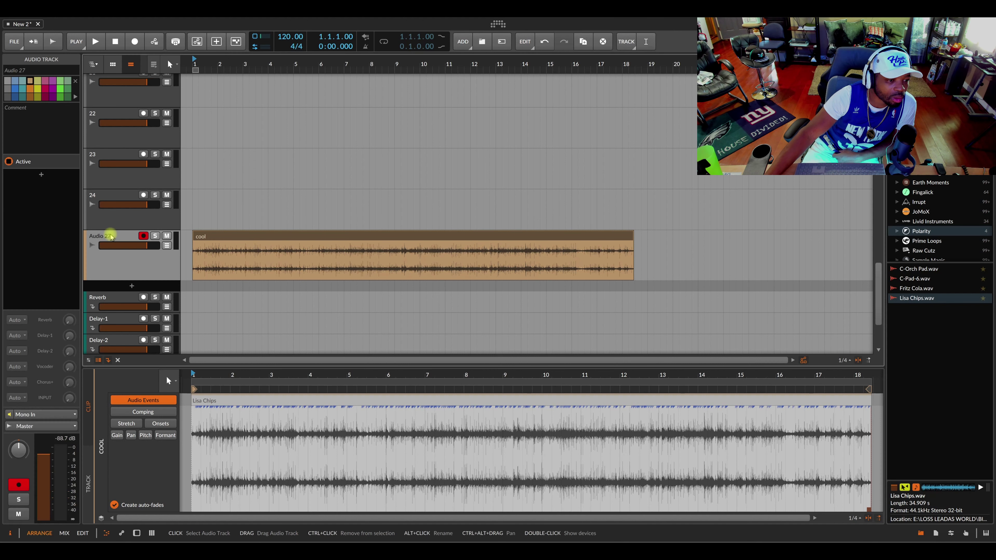
click(35, 68)
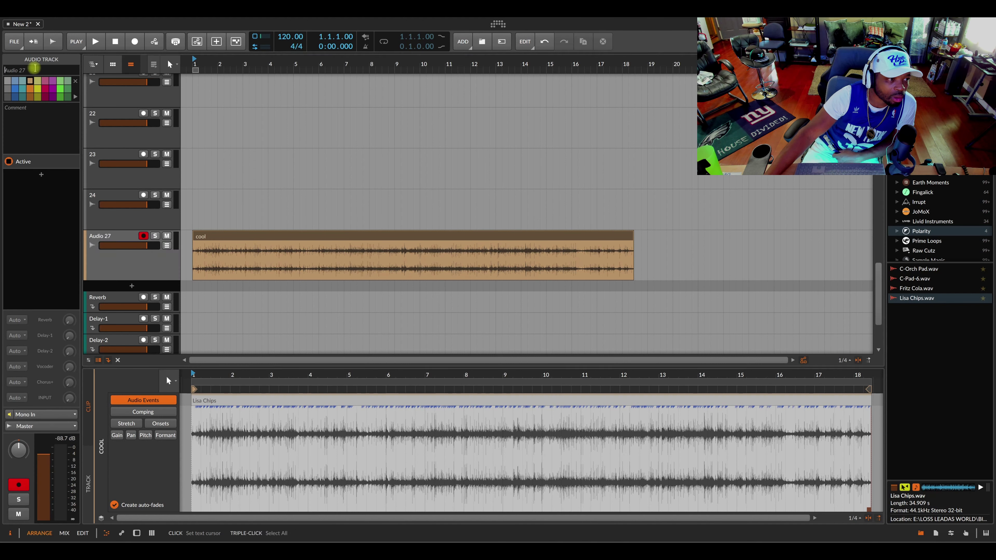
text(dope)
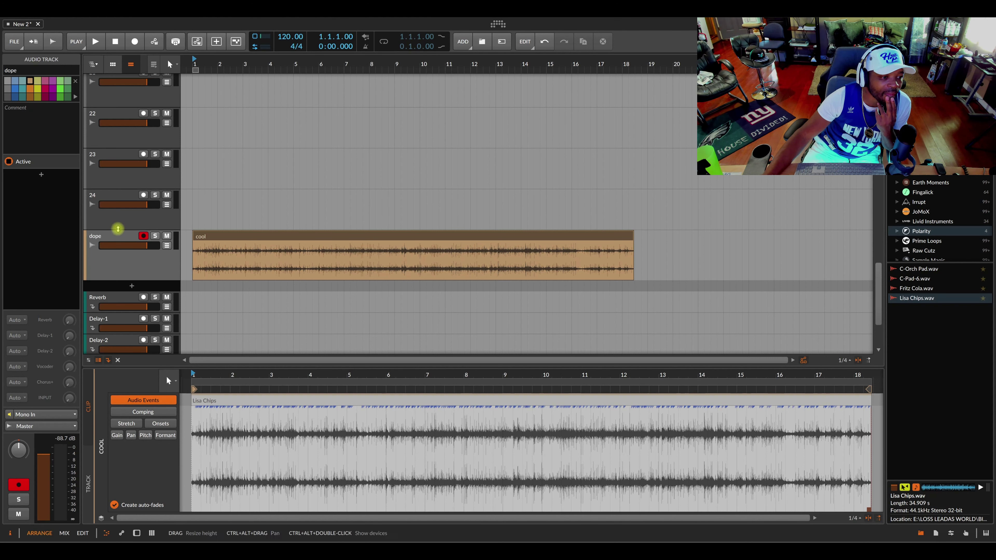
click(116, 237)
click(208, 235)
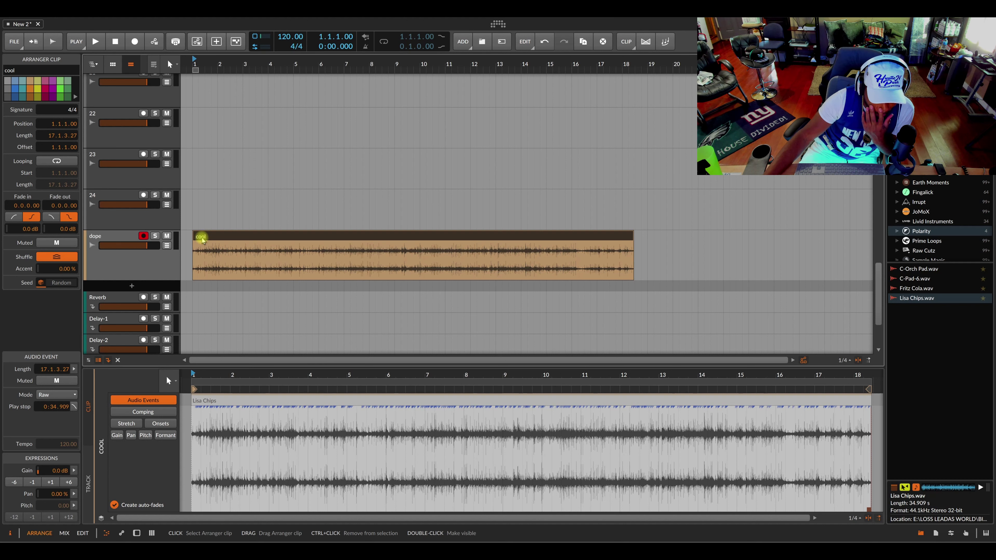
Step: Duplicate the dope track and change the duplicate's color to dark magenta
right_click(150, 263)
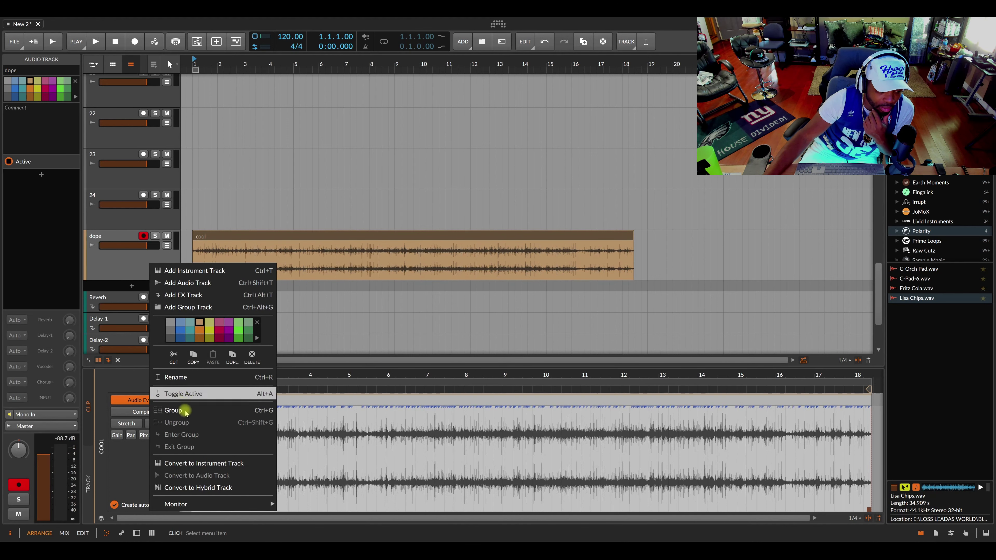
click(232, 355)
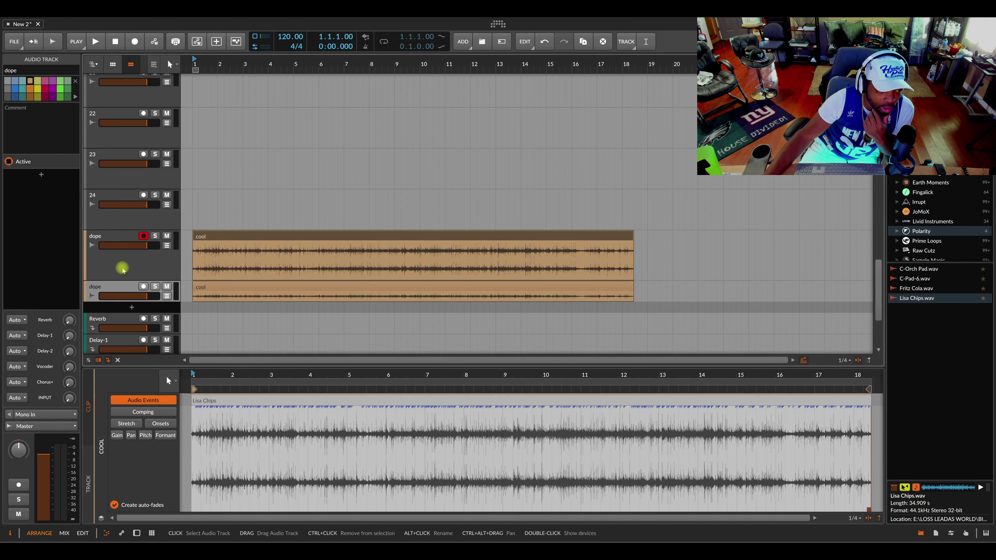
click(43, 98)
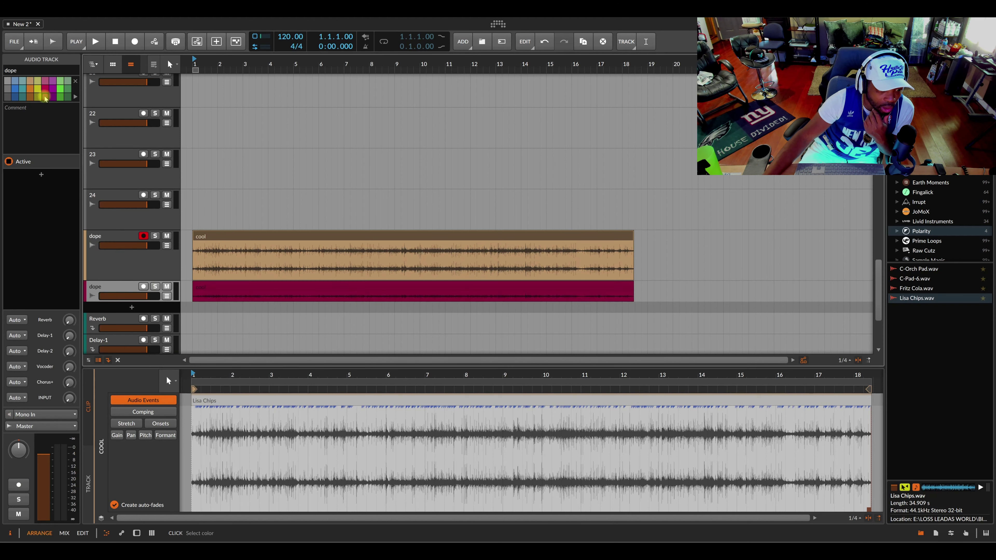
Step: Select the cool clips on both dope tracks and turn on layered editing mode in the detail editor
click(223, 236)
click(255, 289)
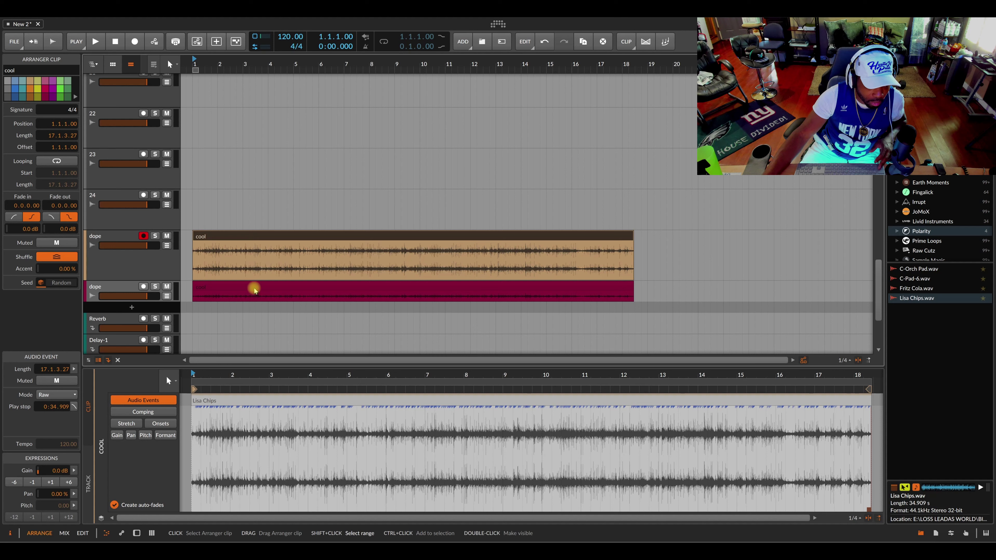
ctrl+click(255, 290)
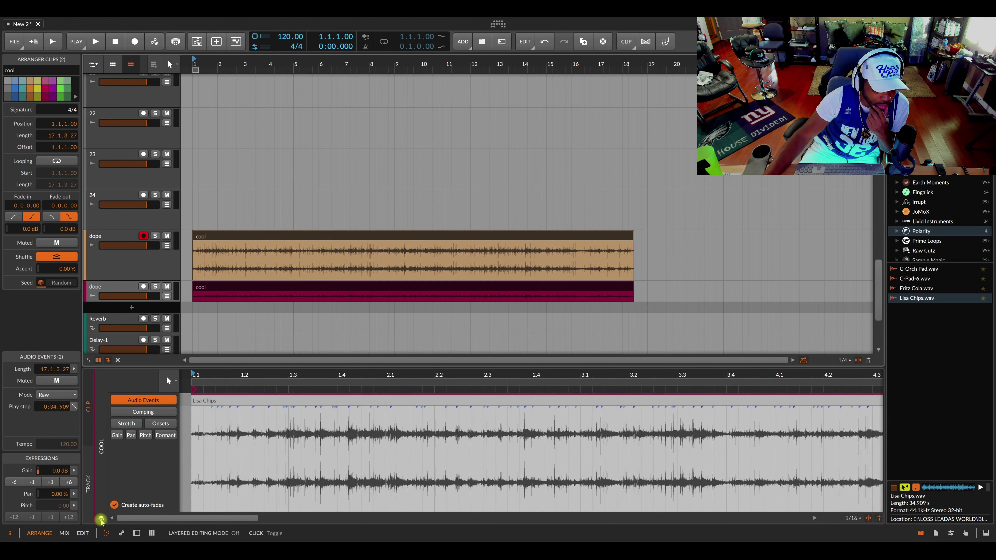
click(101, 518)
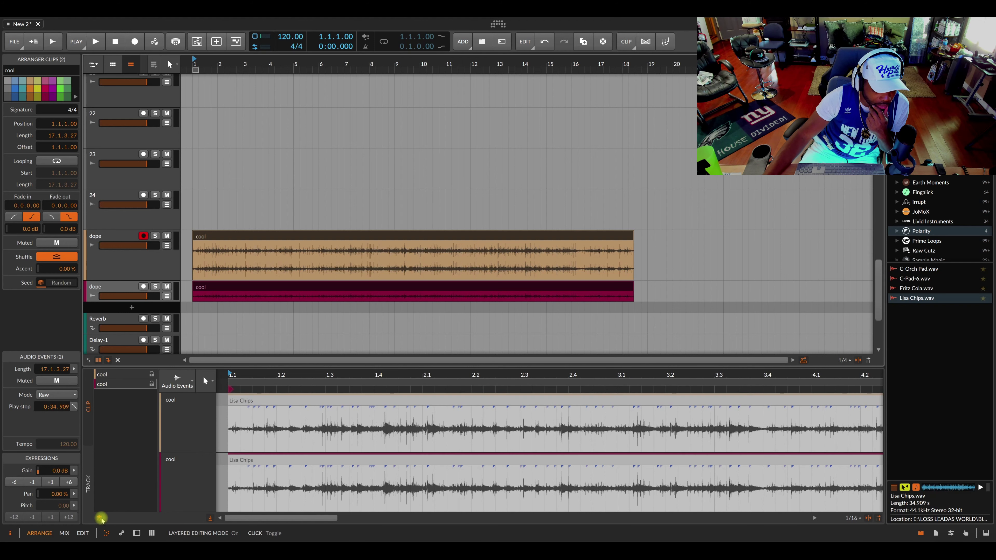
click(283, 375)
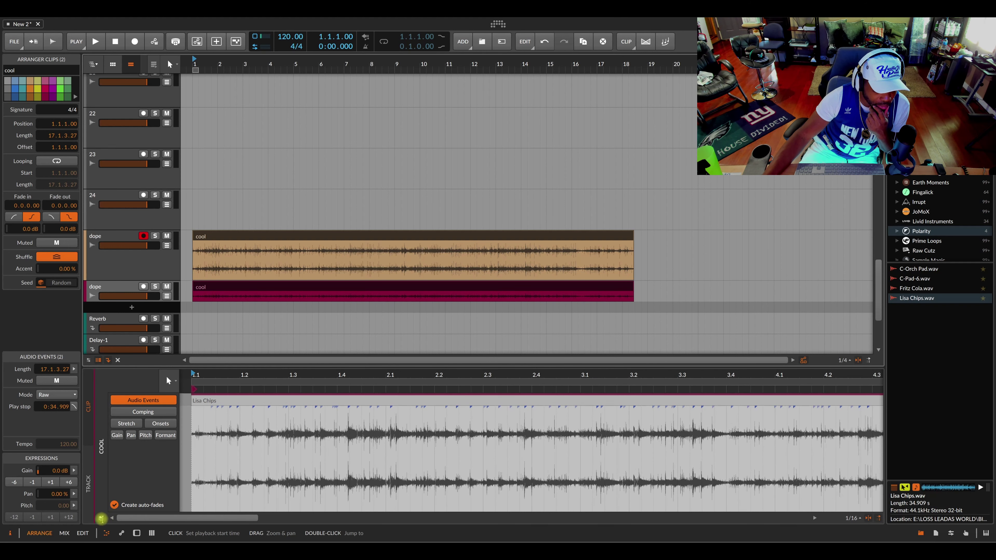
click(101, 518)
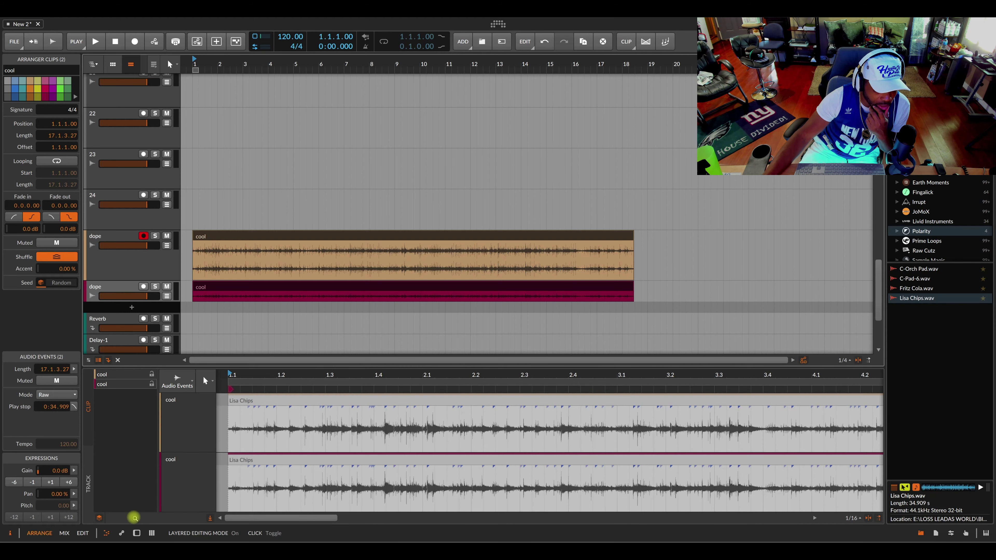
click(134, 518)
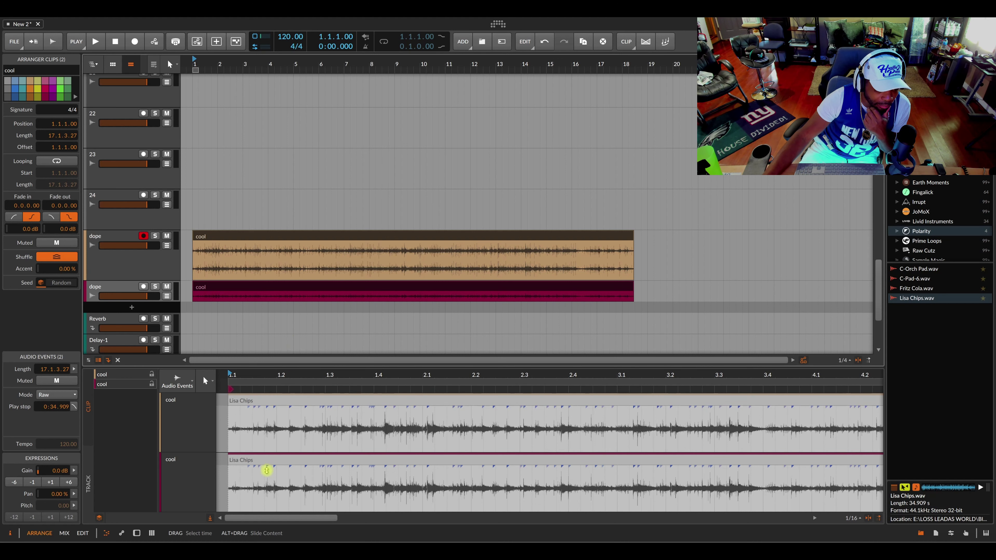
Step: Toggle automatic audio lane sizing in the detail editor to compare both views, leaving it on
click(211, 518)
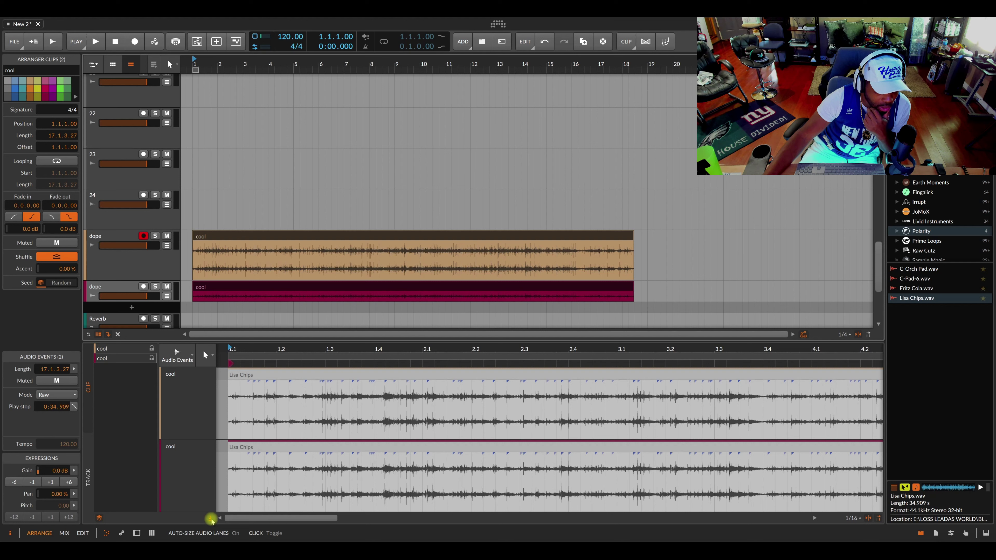
click(210, 518)
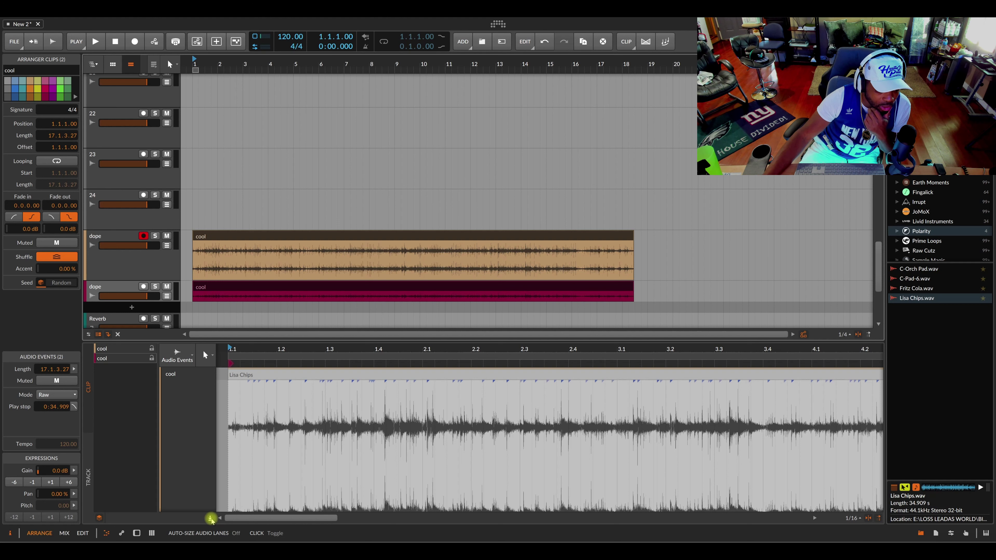
click(210, 519)
click(210, 518)
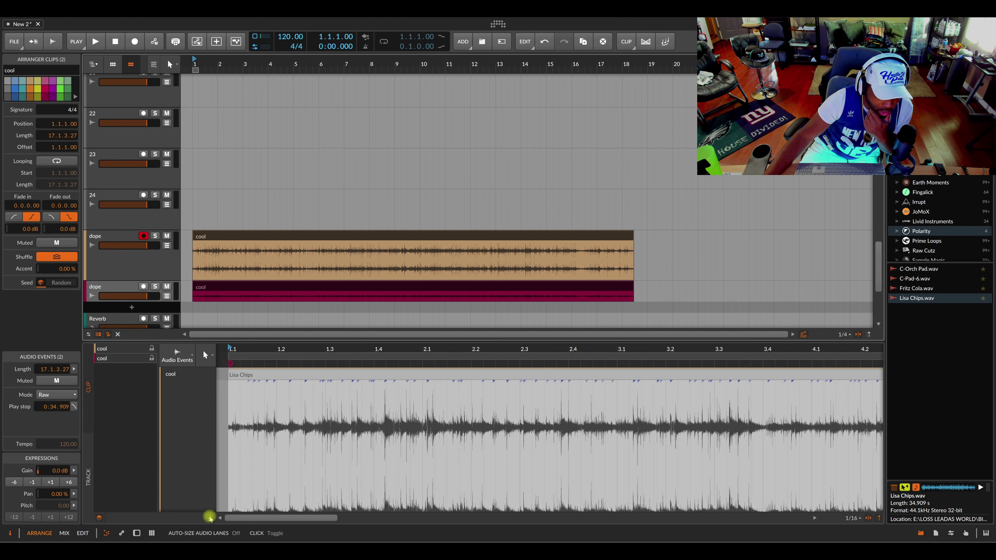
click(210, 518)
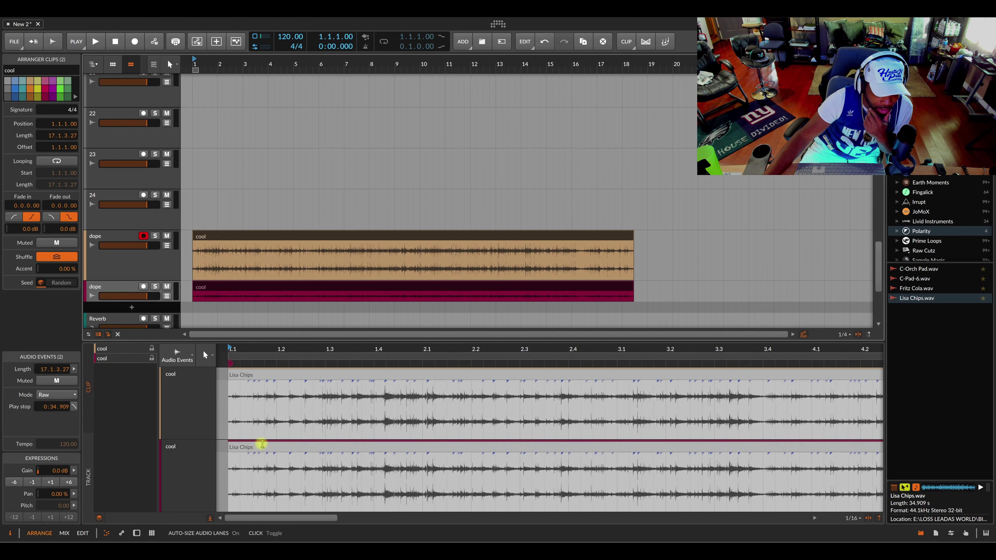
click(210, 518)
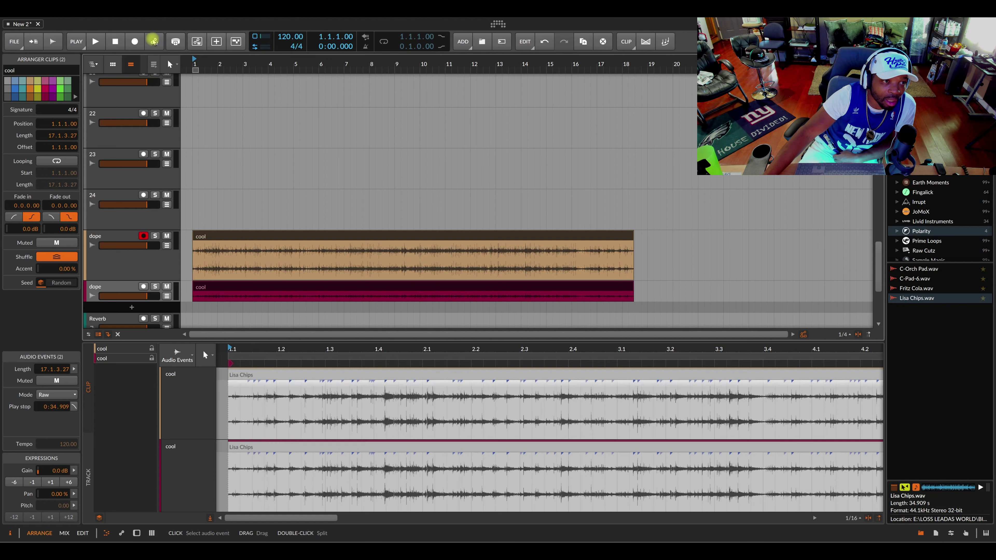
click(117, 44)
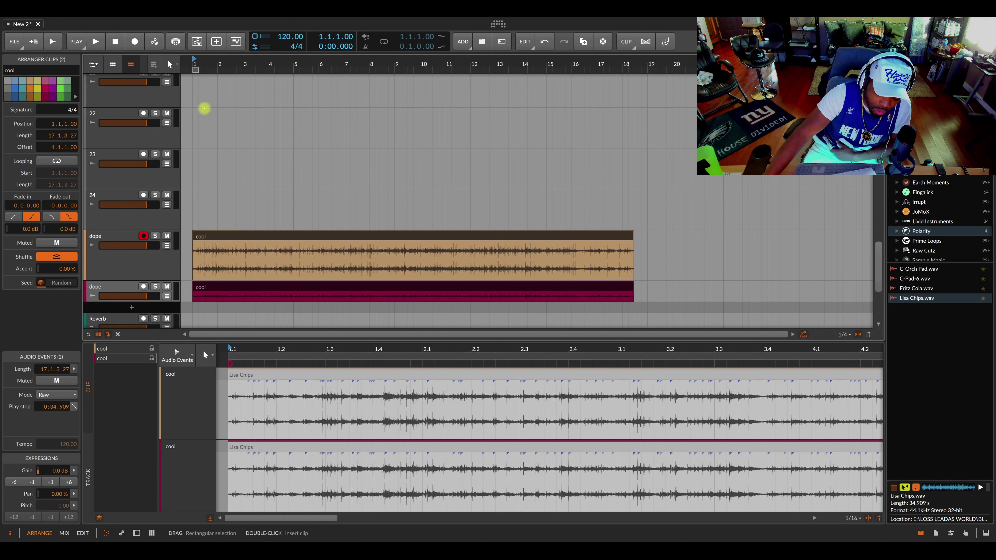
key(ctrl+alt)
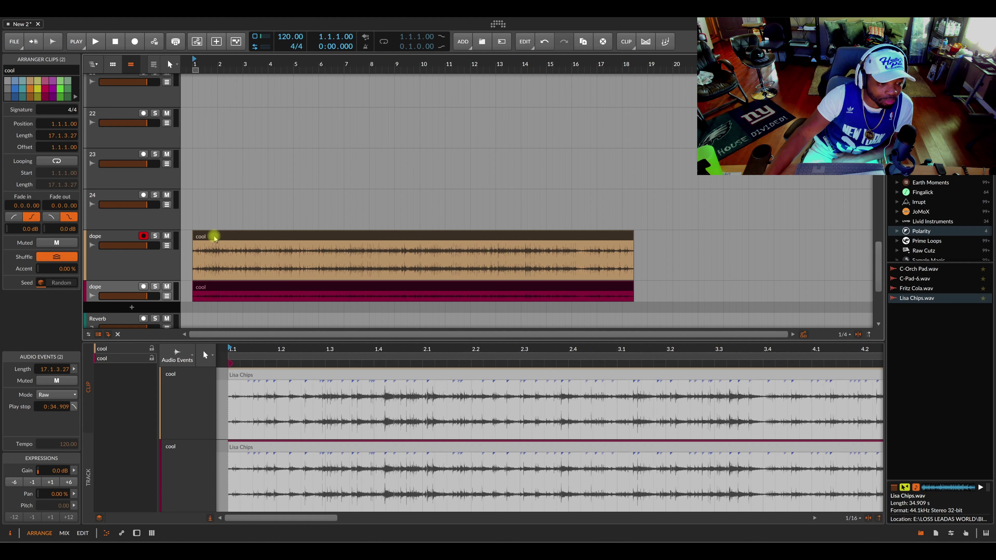
click(192, 358)
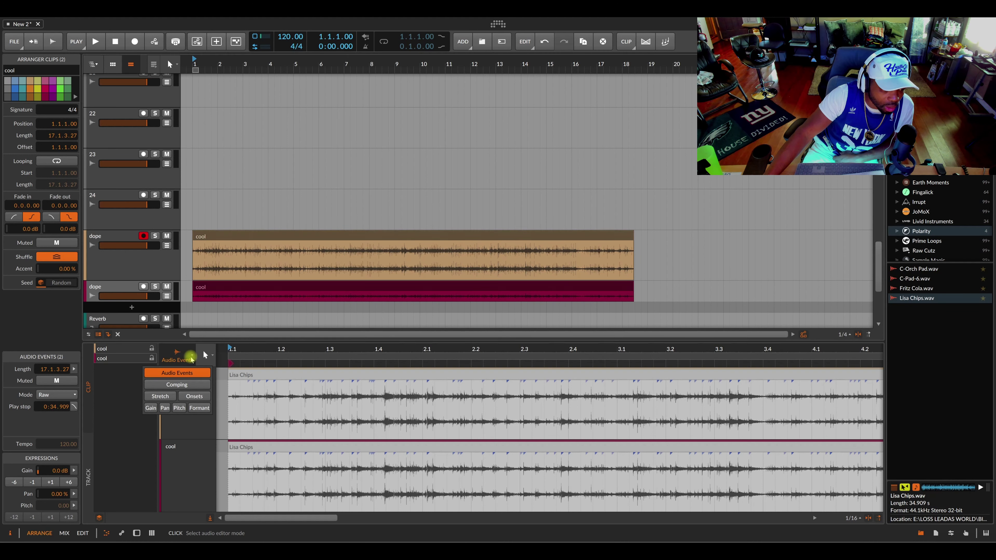
click(193, 422)
click(206, 422)
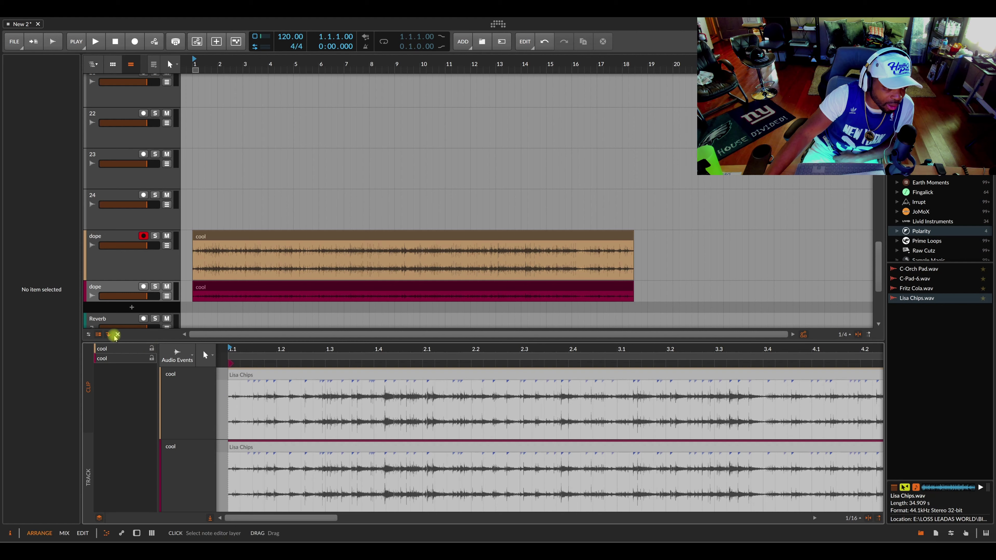
Step: Toggle large track height off and on again in the arranger to compare compact and tall tracks
click(99, 334)
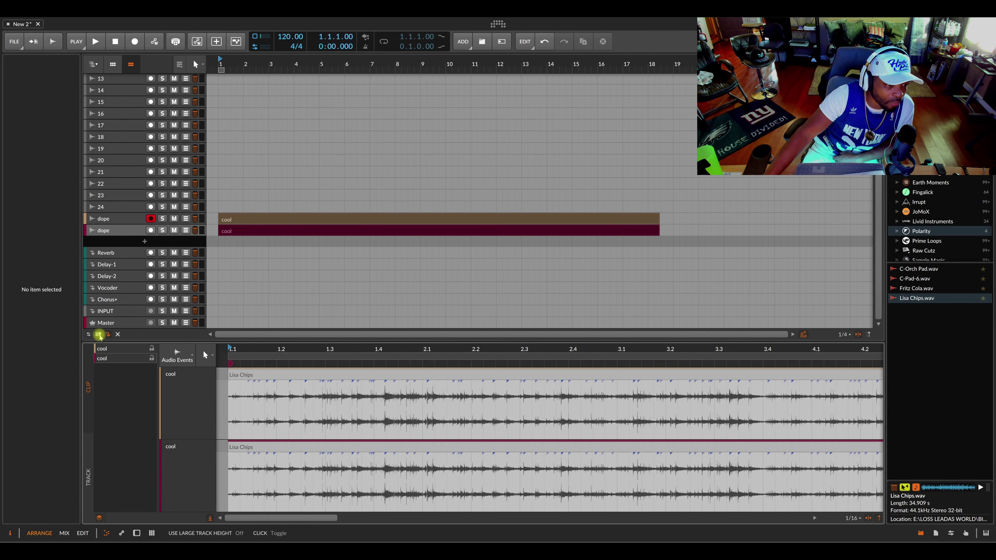
click(98, 335)
click(99, 335)
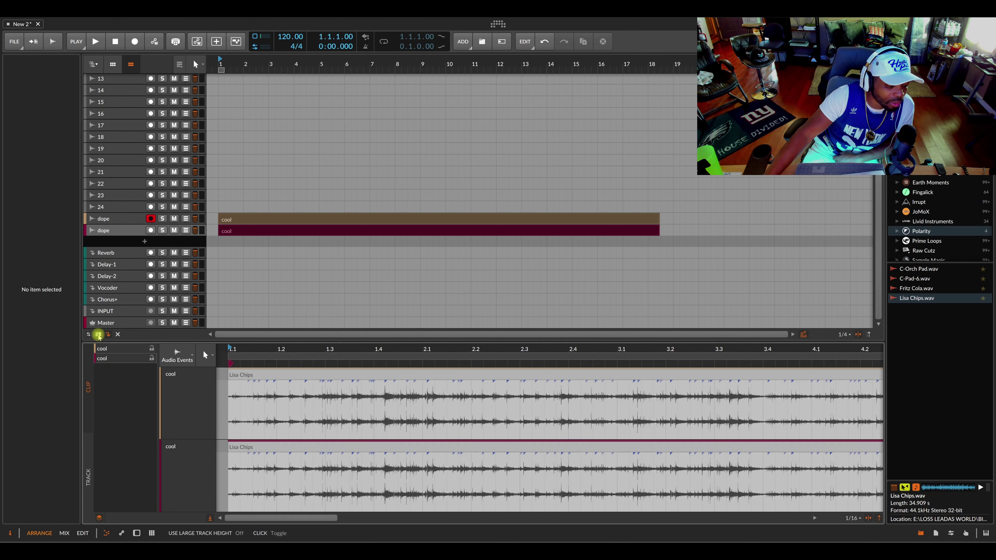
click(99, 334)
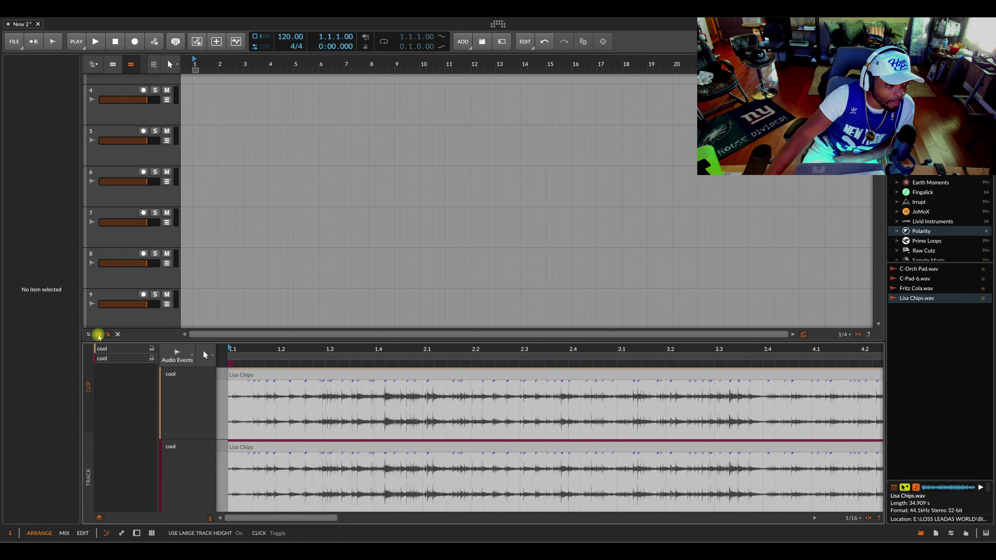
click(98, 334)
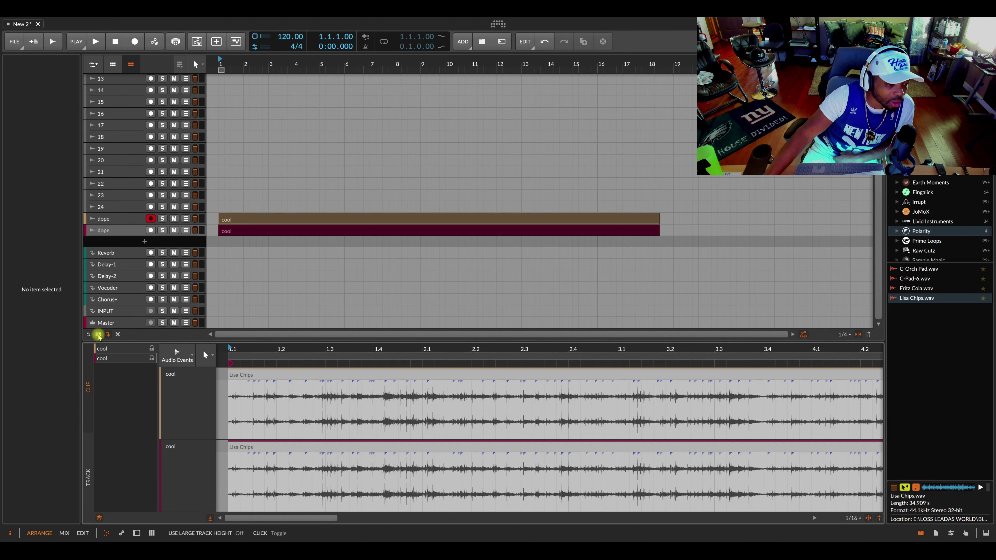
click(98, 334)
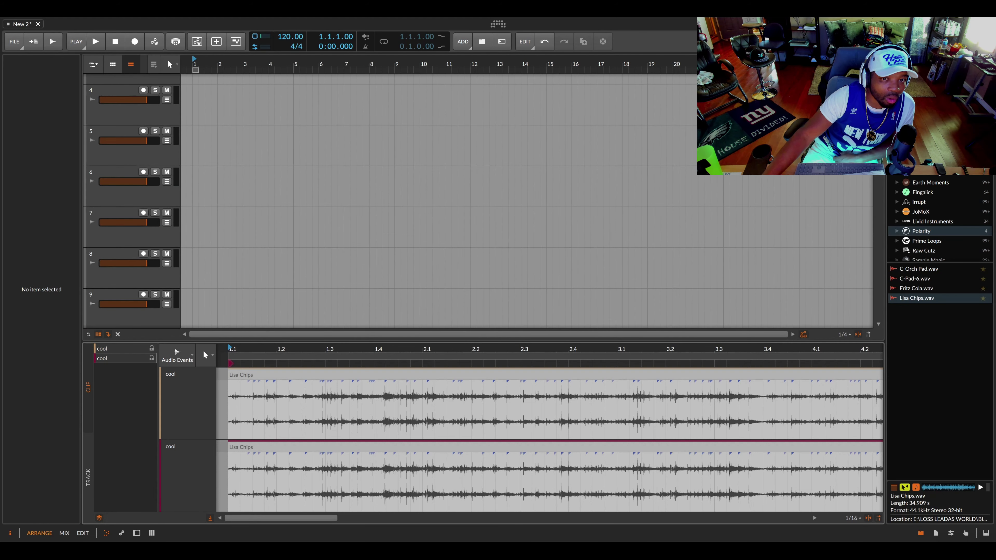
Step: Close Bitwig Studio without saving the changes to New 2, and launch the program again
click(988, 24)
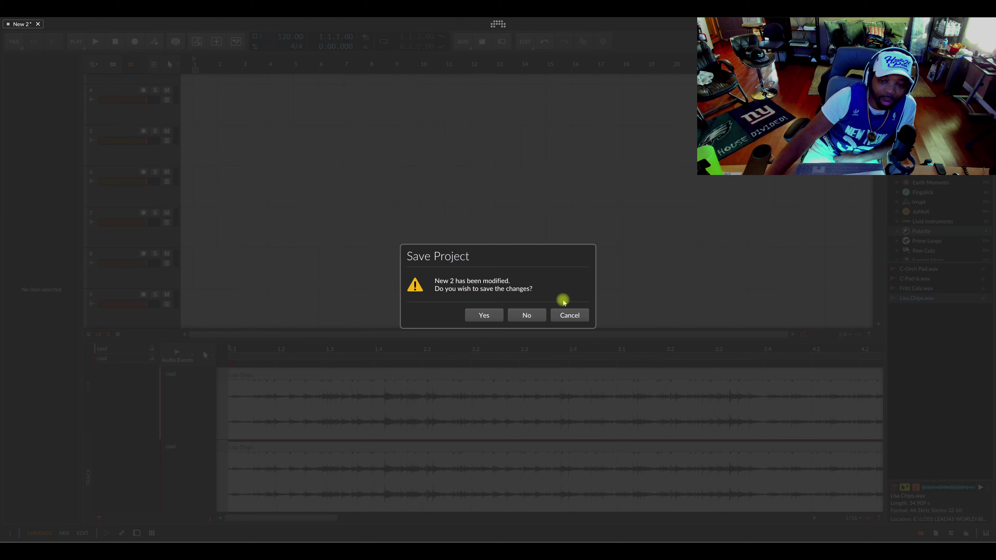
click(527, 315)
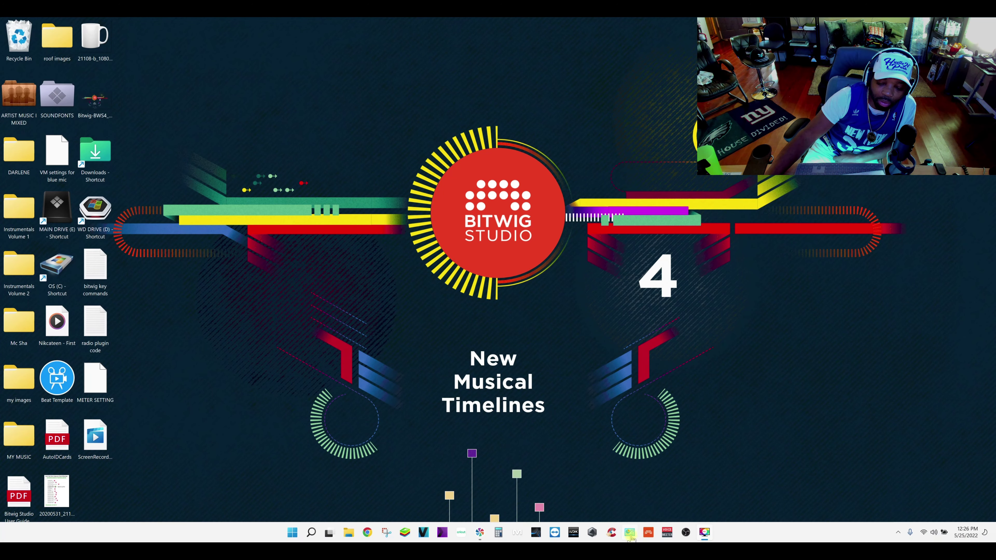
click(648, 533)
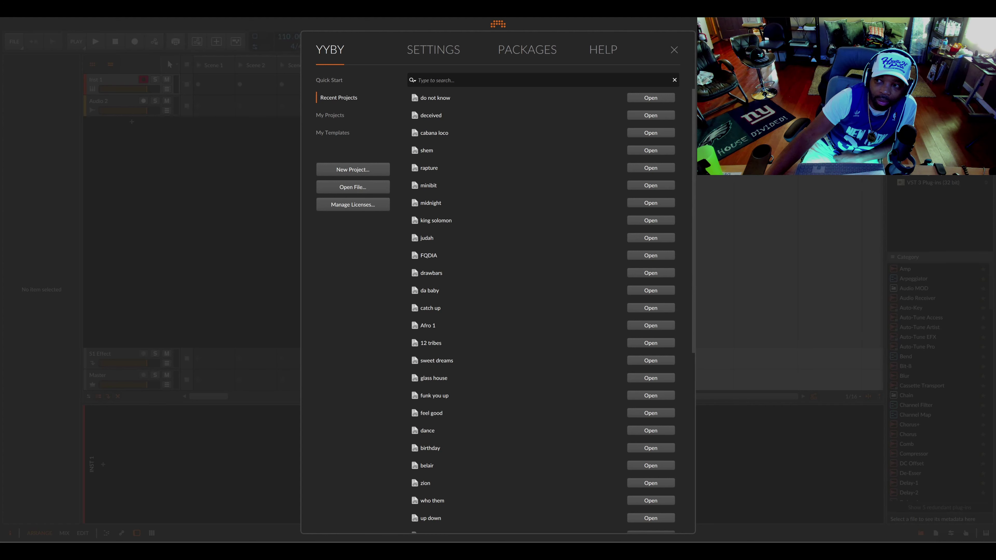
Step: Open the Recording Session template from the saved templates and toggle large track height in it
click(331, 132)
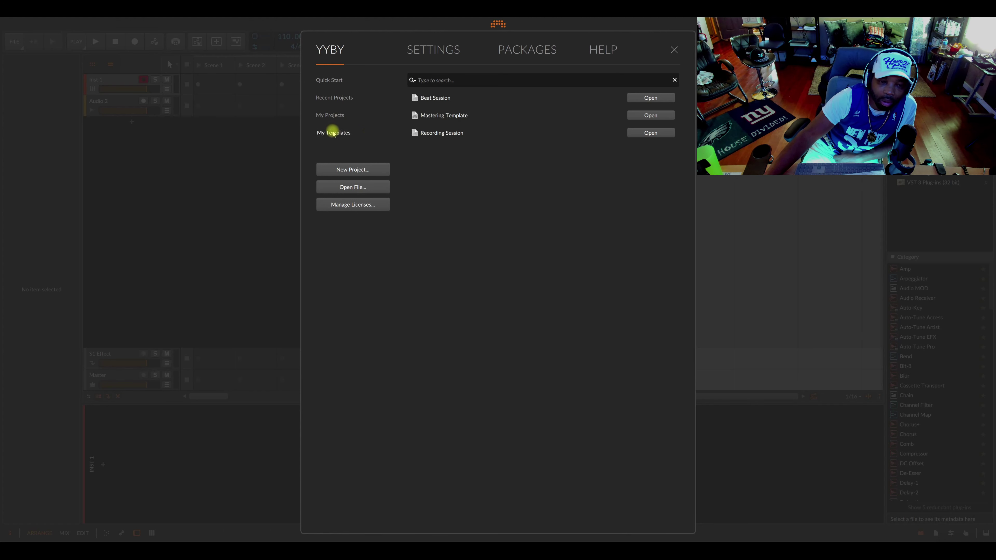
double_click(424, 133)
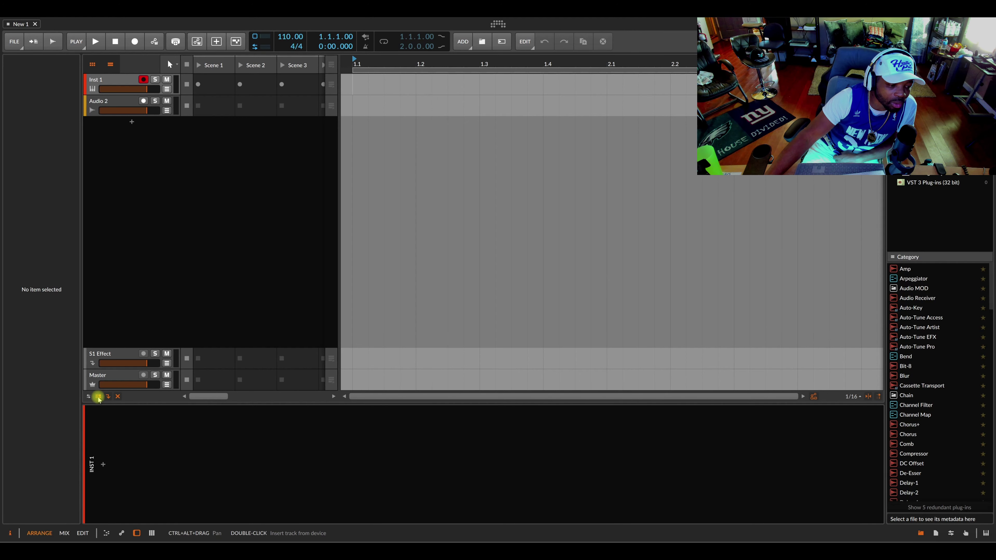
key(ctrl+n)
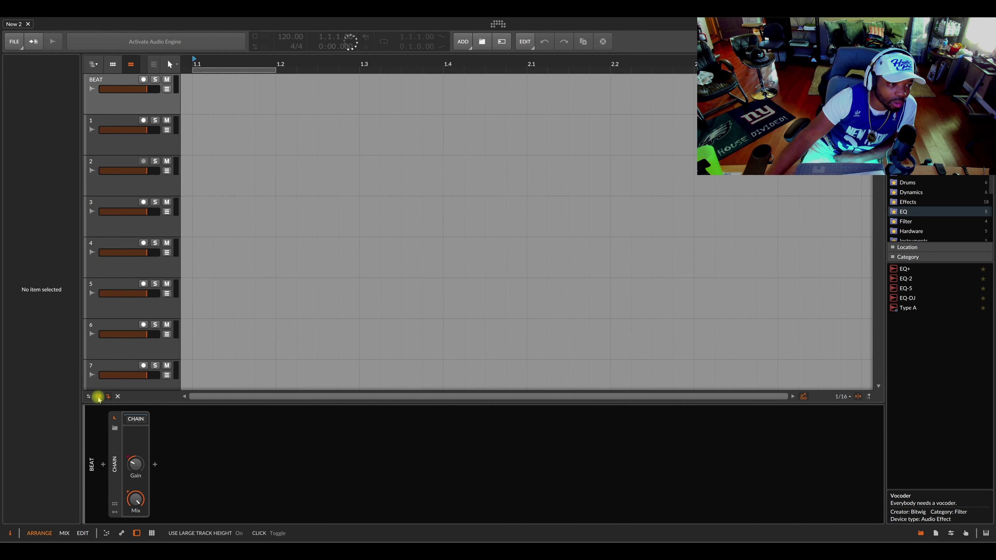
click(98, 397)
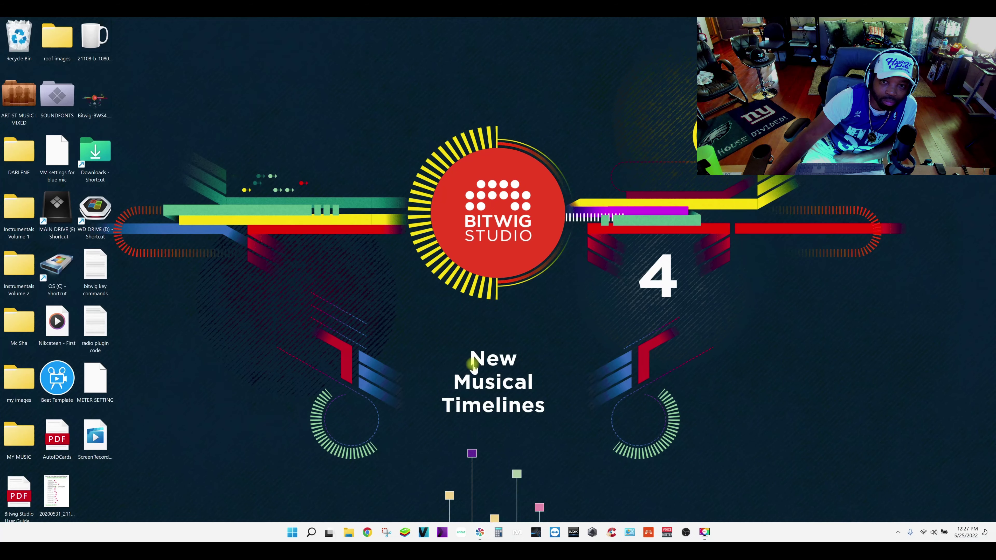
Step: Launch Bitwig Studio from the Windows desktop and open the Beat Session template from the saved templates
click(292, 532)
scroll(510, 313, down, 2)
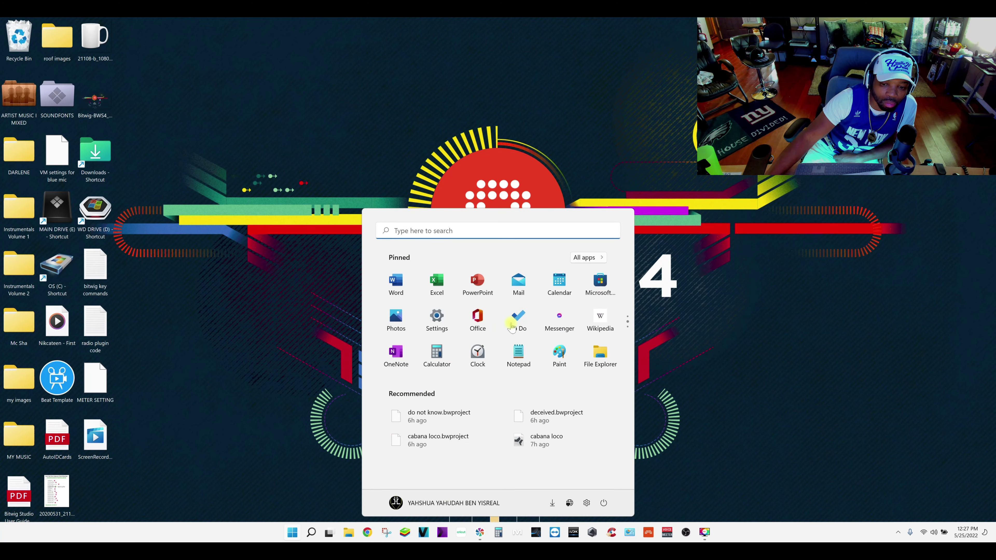
click(481, 319)
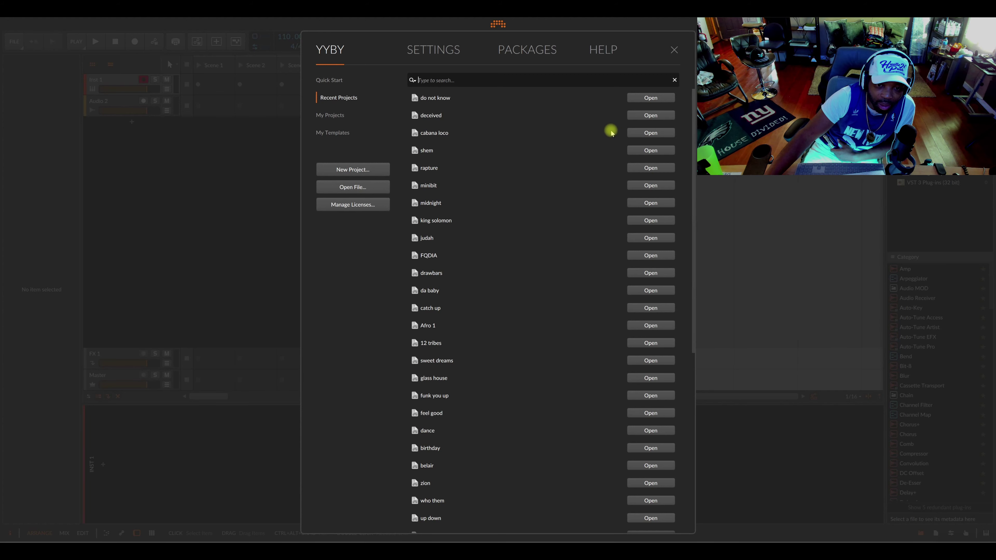
click(339, 130)
double_click(429, 98)
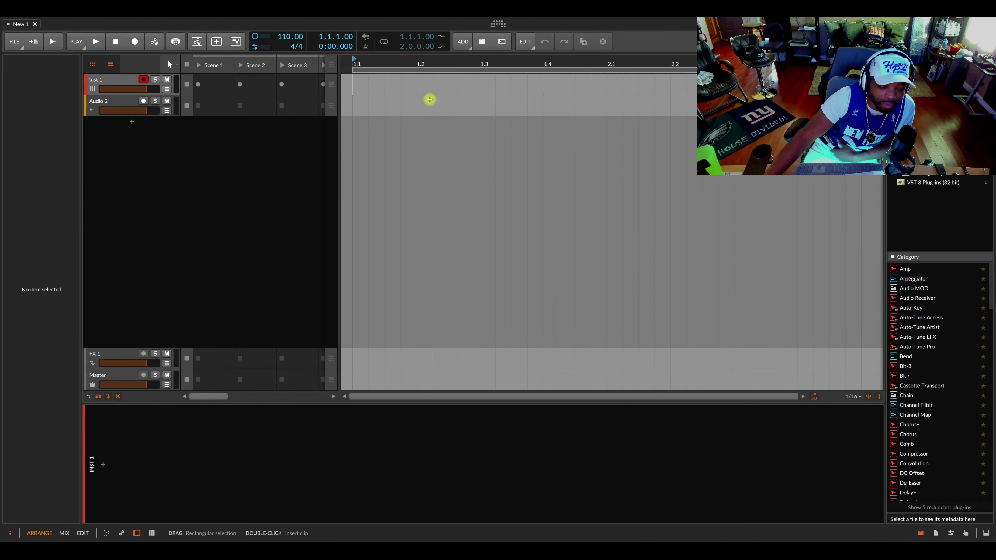